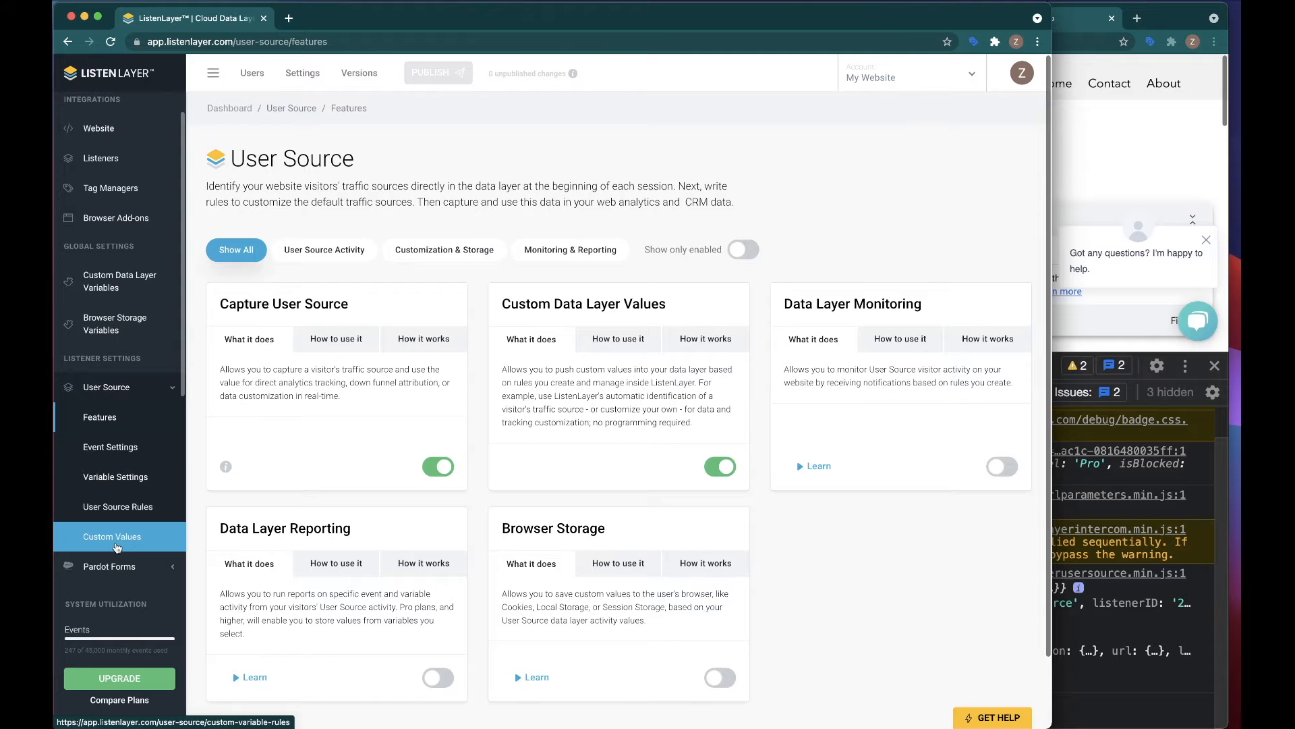
Step: Delete the testConversion variable from the custom data layer variables
click(105, 284)
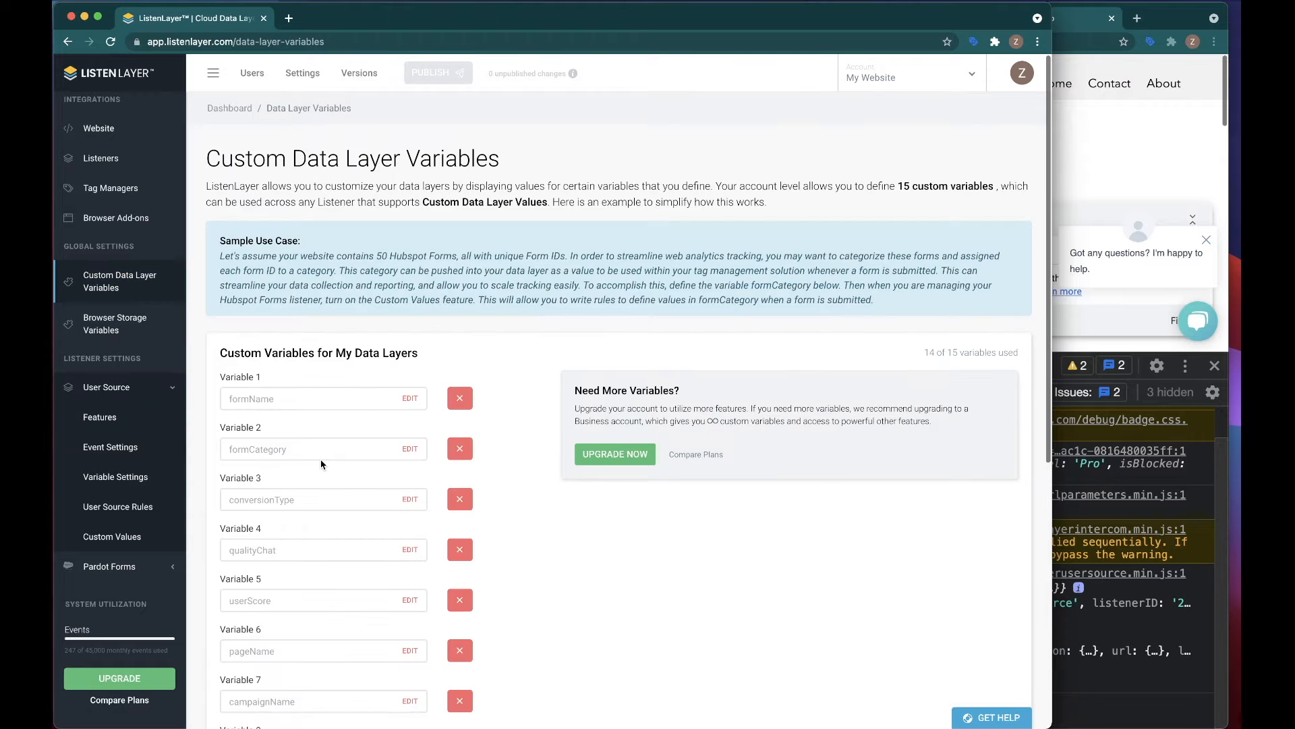
scroll(321, 464, down, 10)
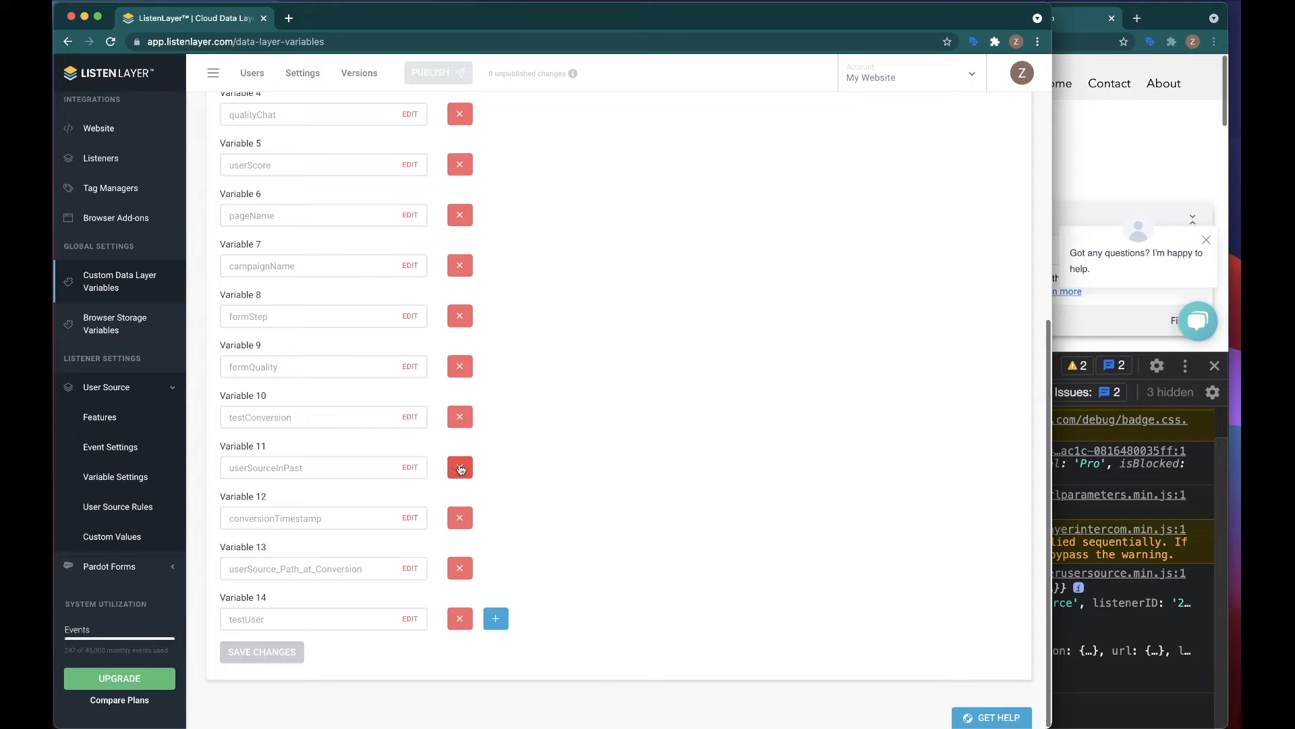
click(460, 417)
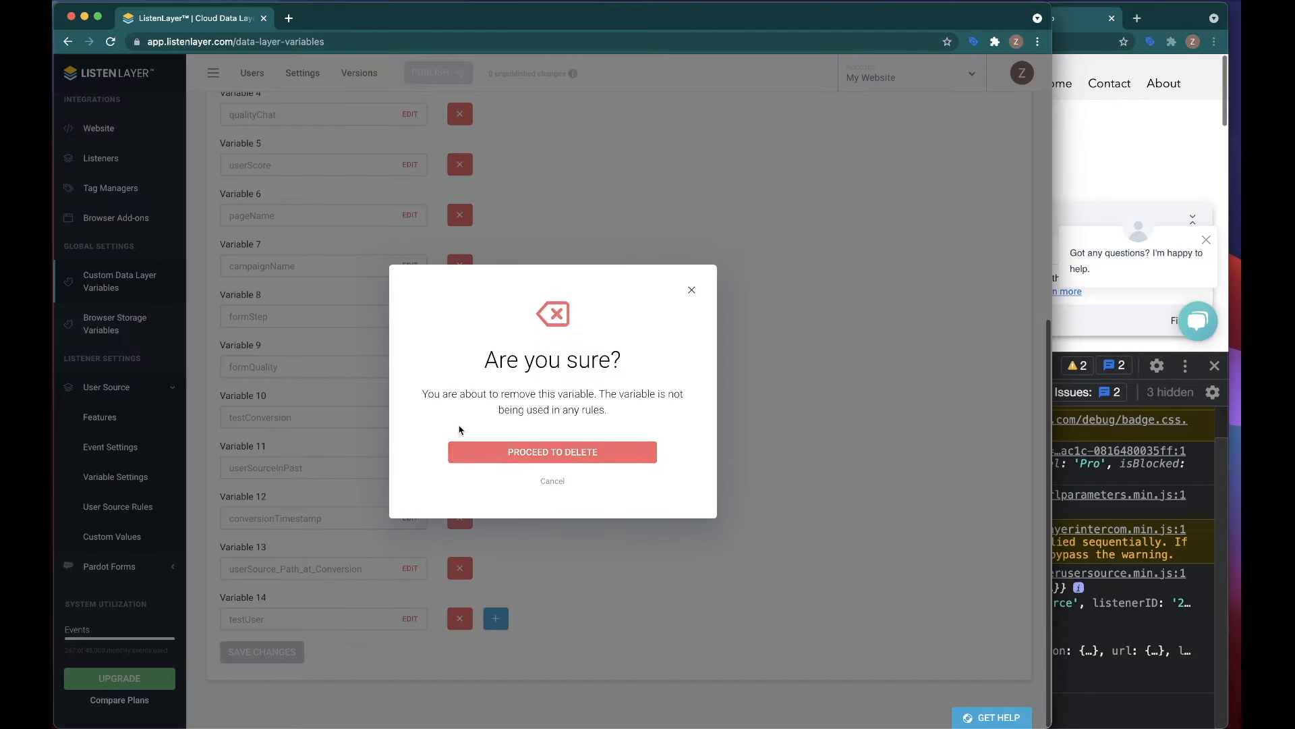
click(504, 454)
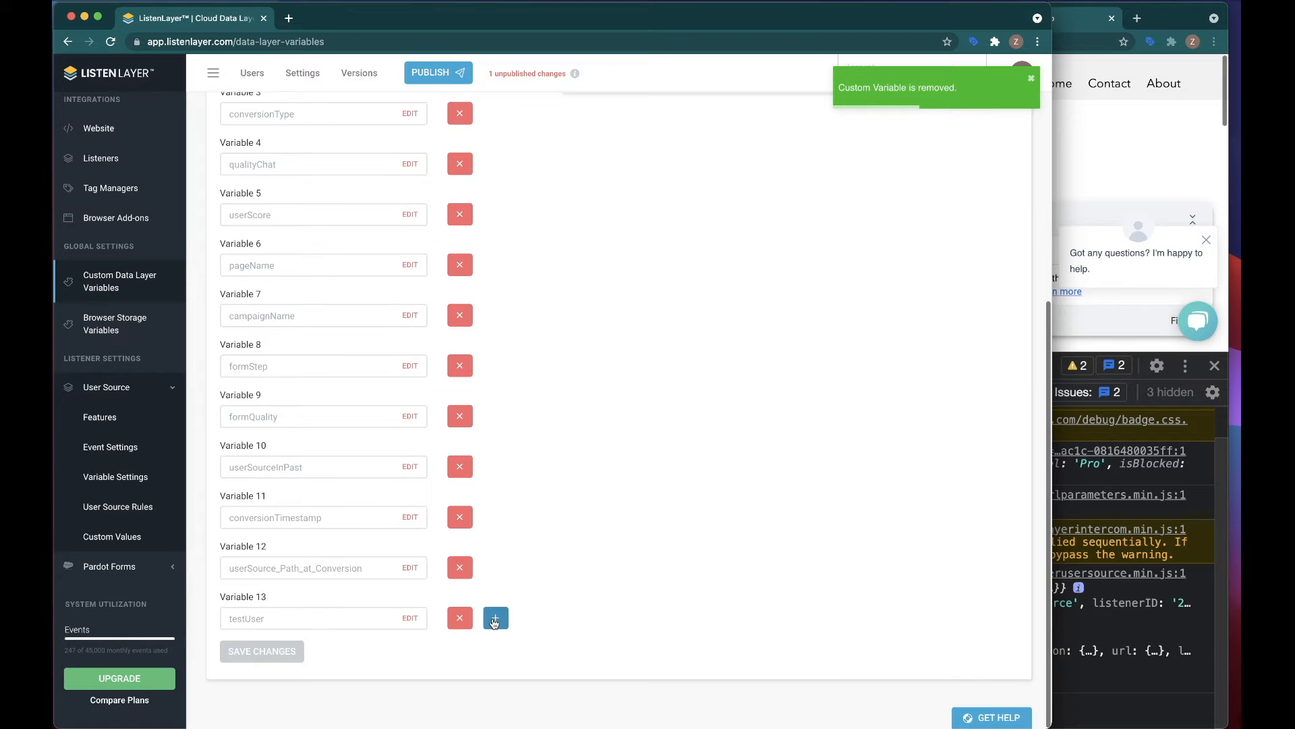
Step: Add and save a custom data layer variable named userMedium, and open the User Source custom value rules
click(495, 618)
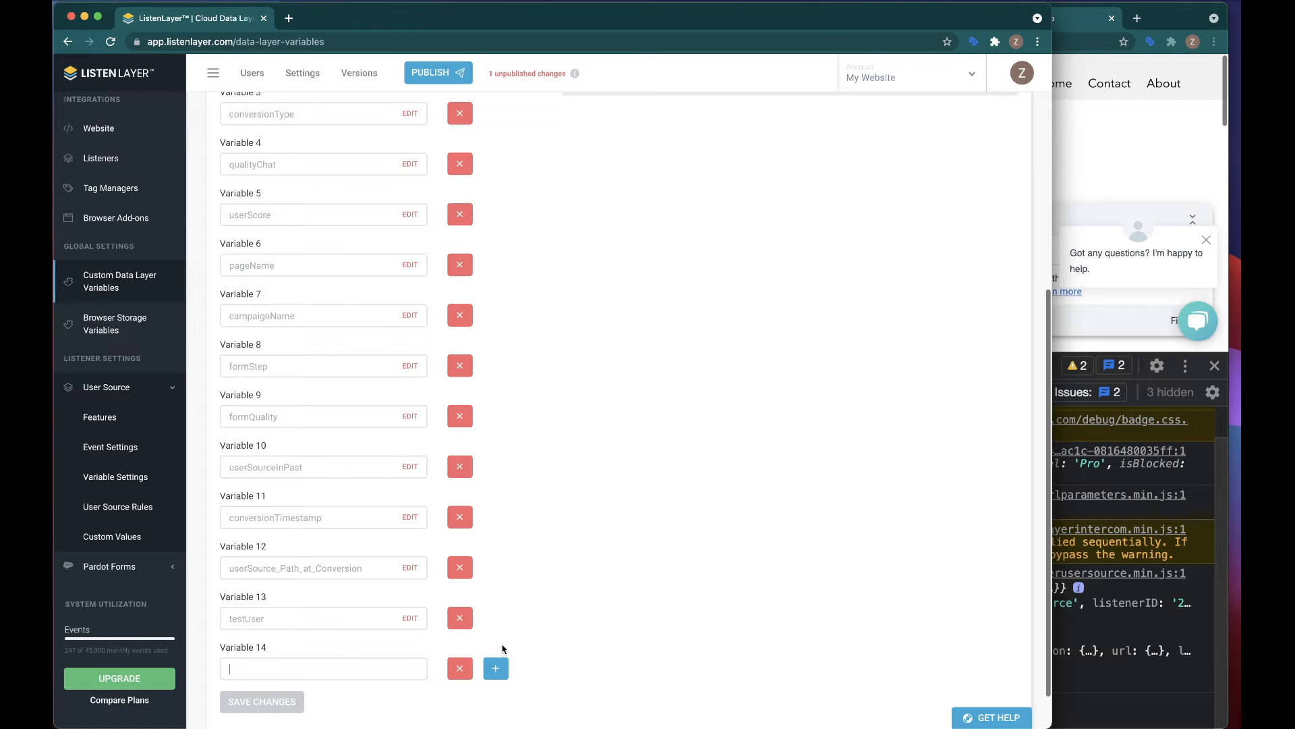
text(u)
key(BackSpace)
text(User)
key(BackSpace)
key(BackSpace)
key(BackSpace)
text(userMedium)
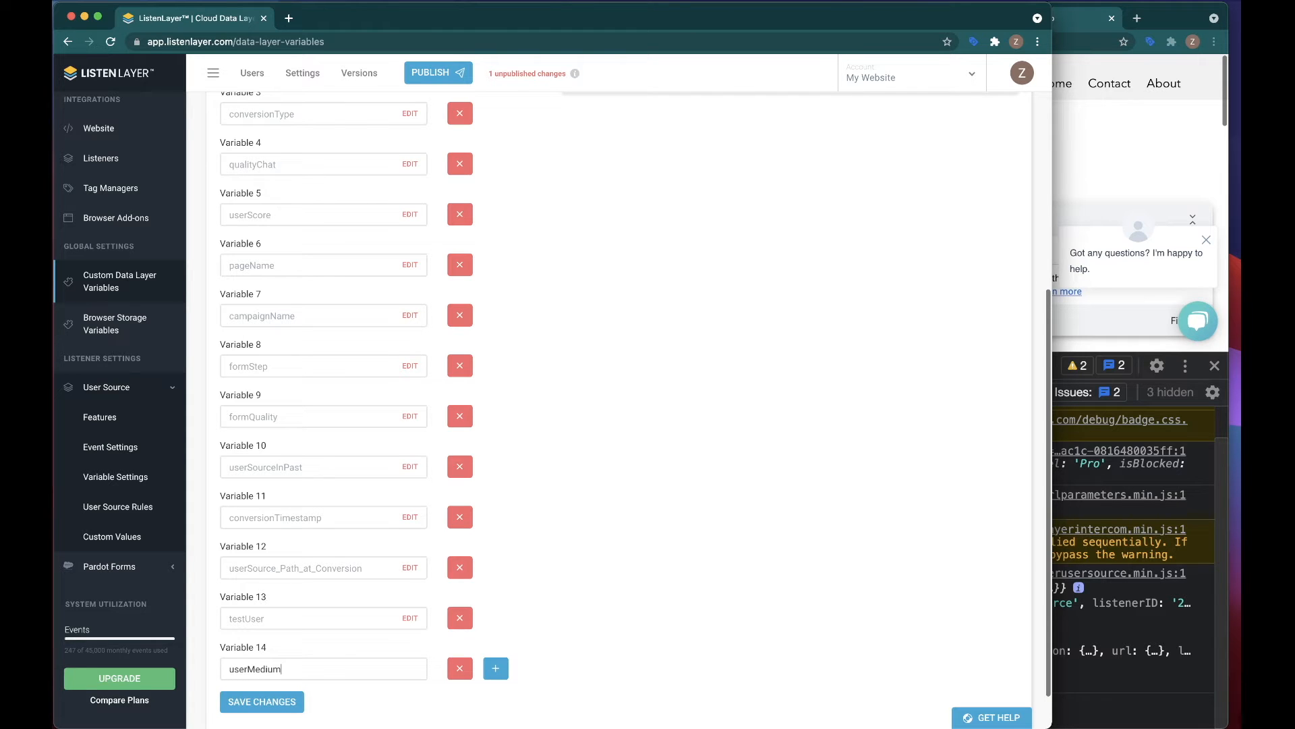
click(246, 704)
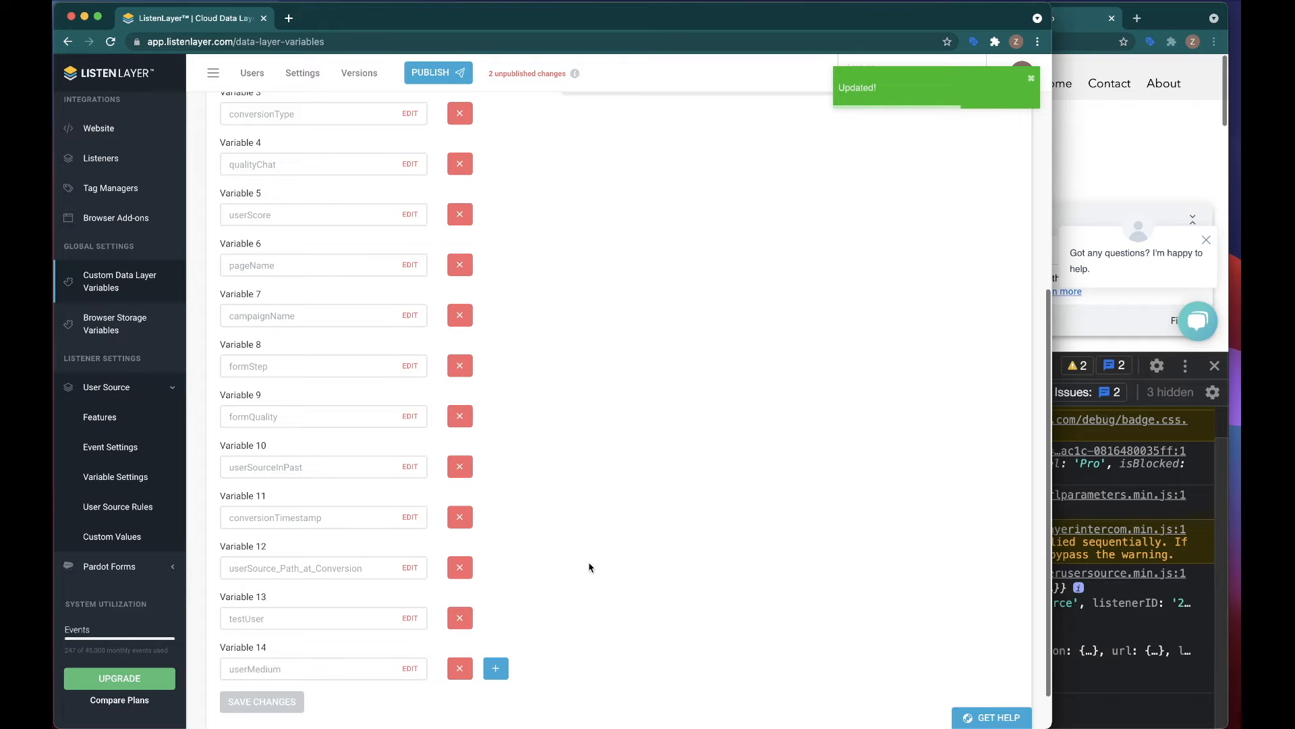
click(104, 539)
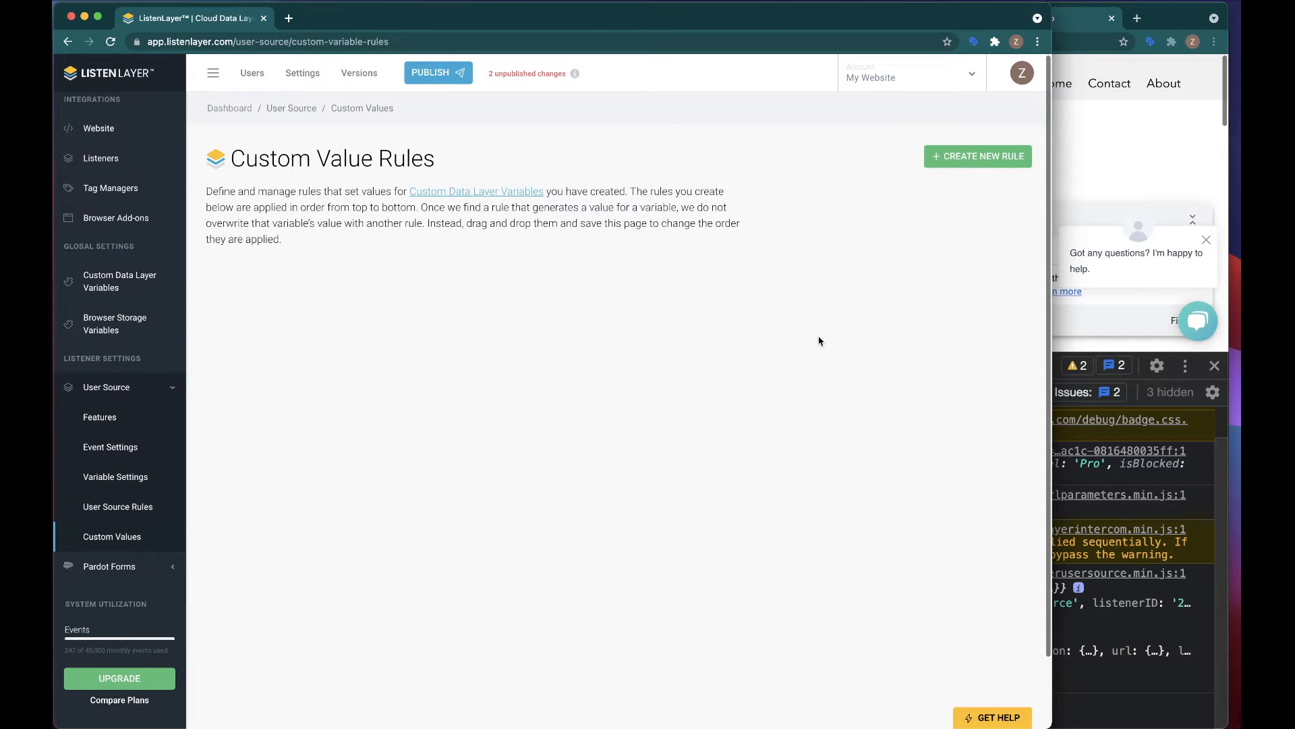
click(976, 159)
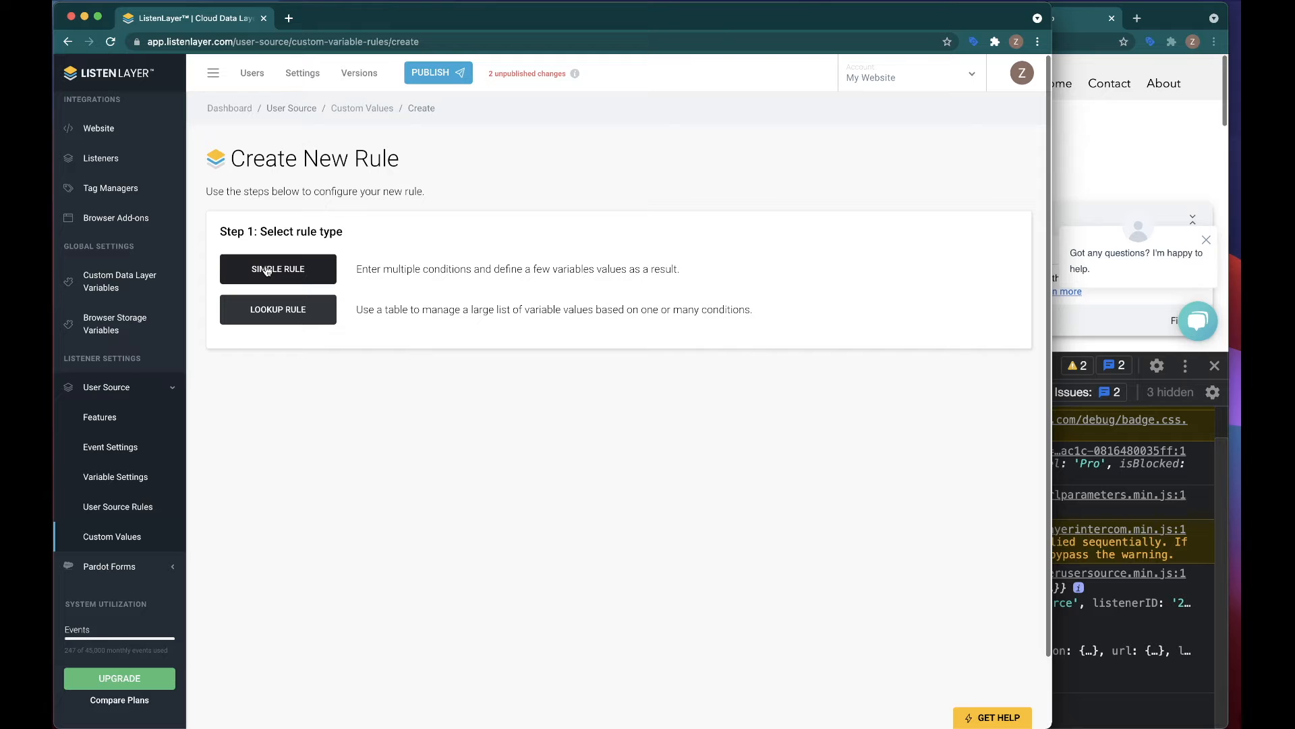
click(267, 271)
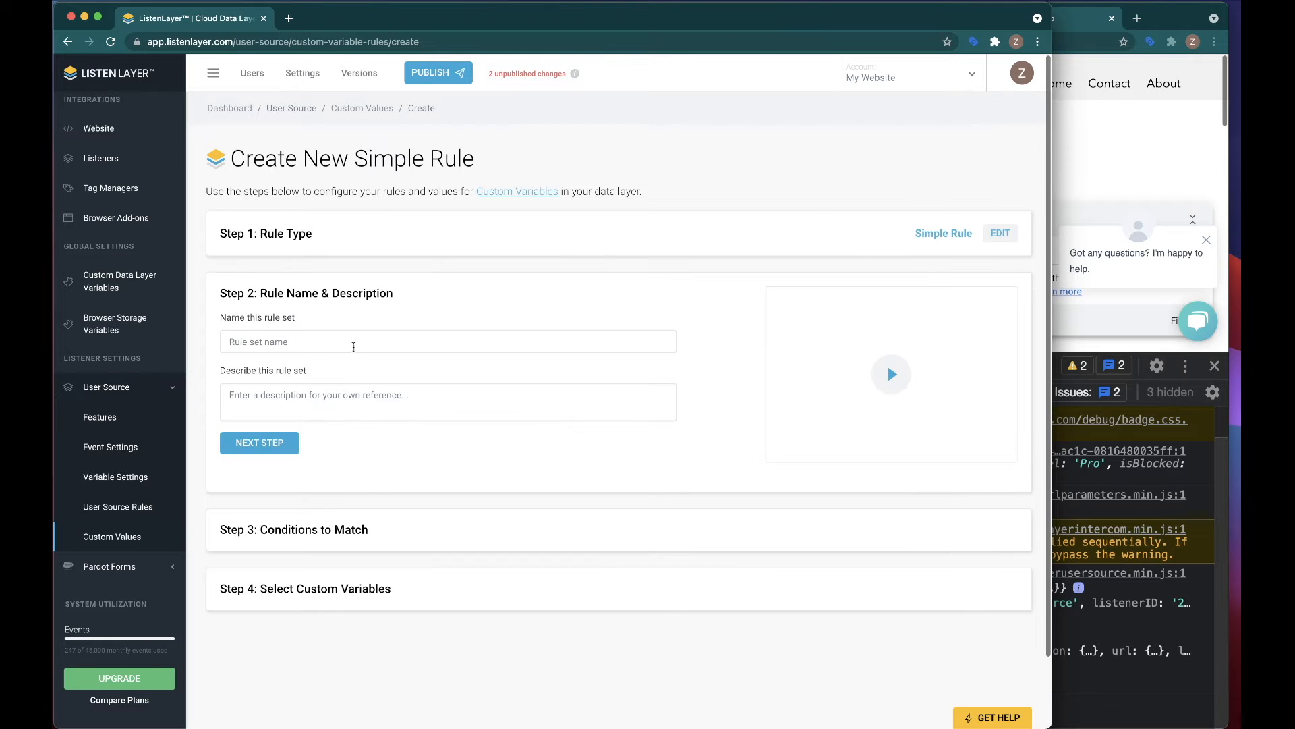
click(338, 345)
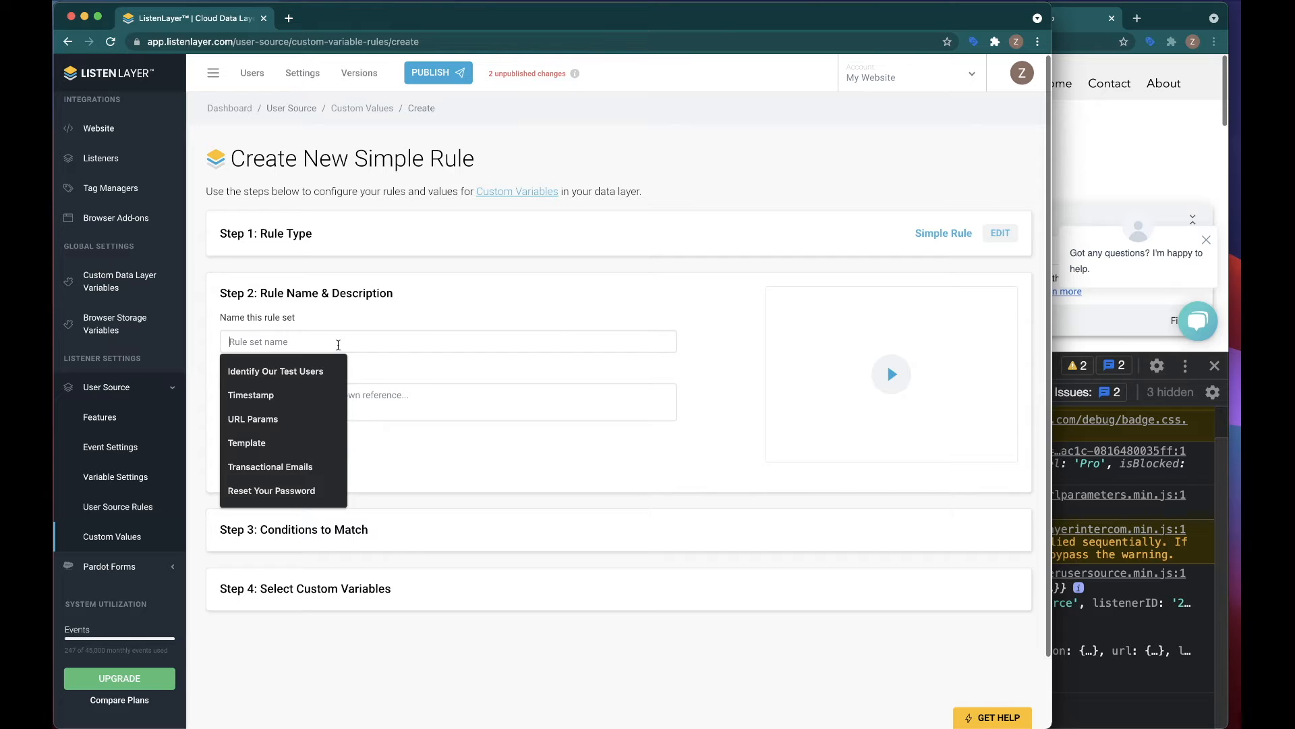
click(503, 291)
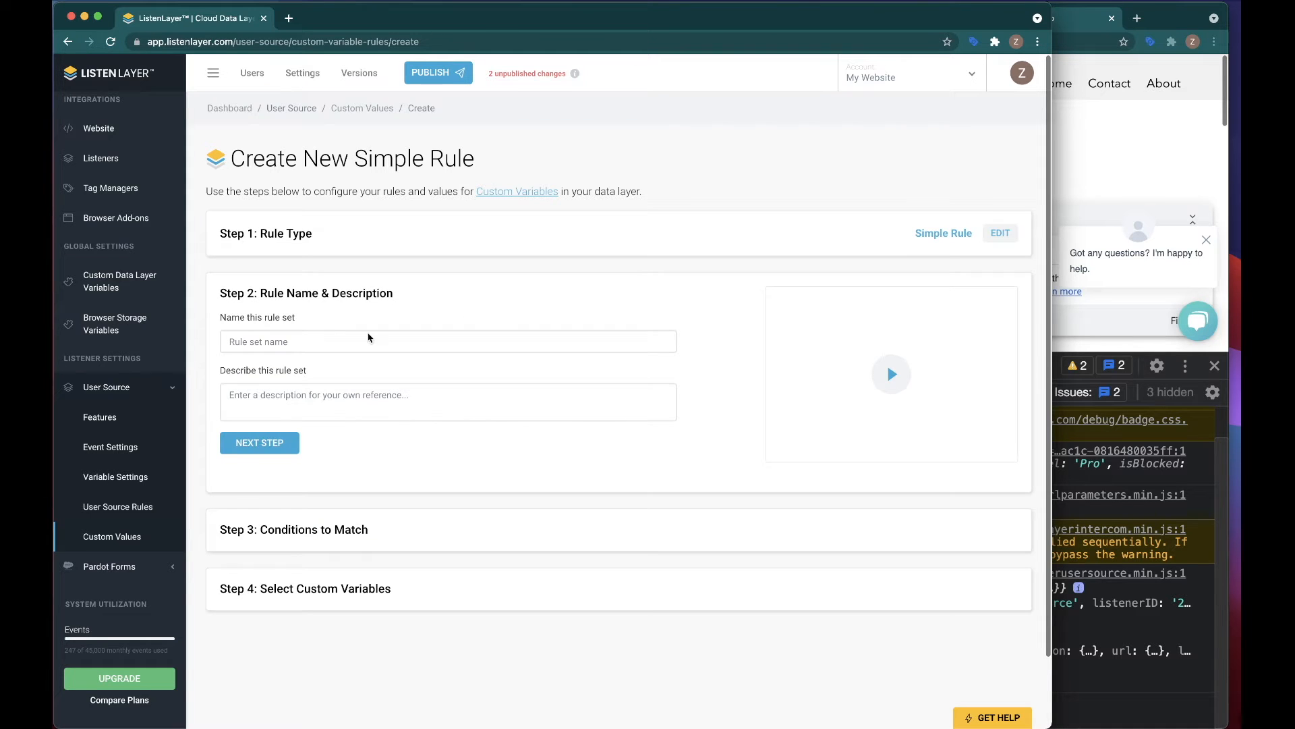
click(361, 108)
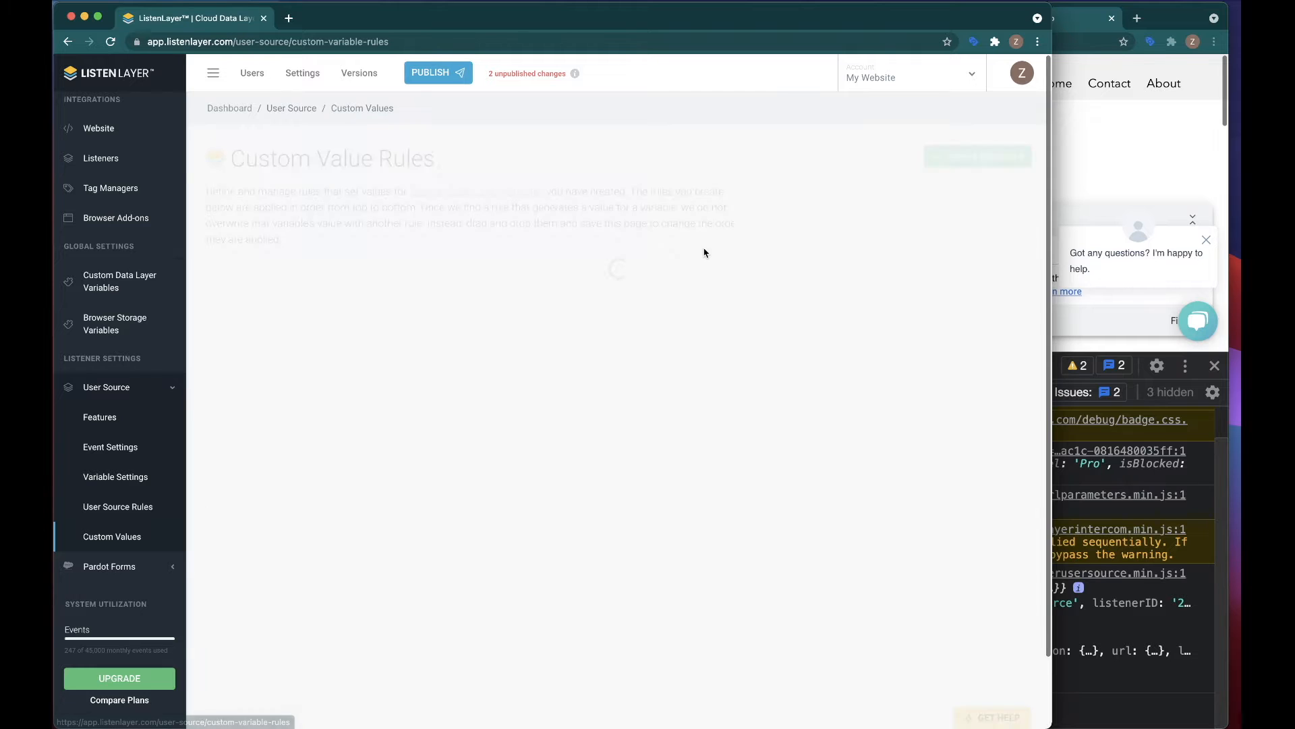
Step: Create a new lookup rule for User Source custom values and name the rule set User Medium
click(987, 159)
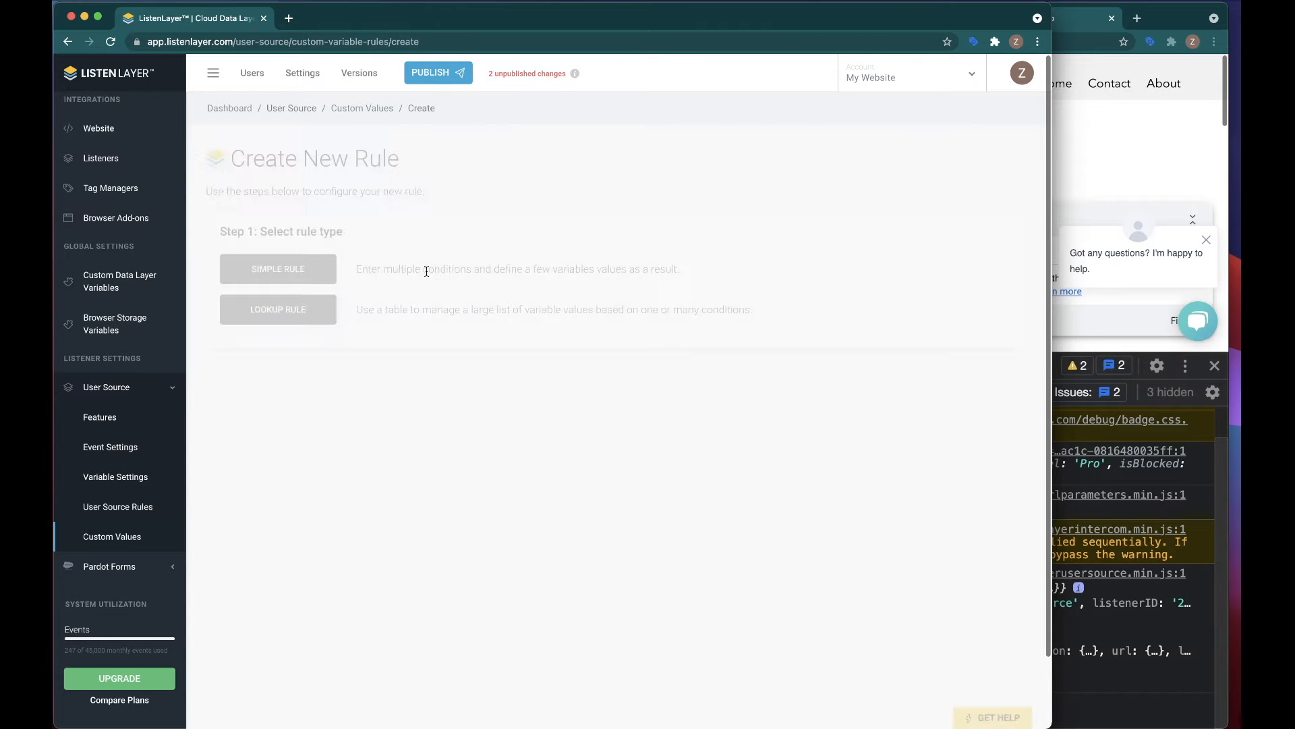
click(274, 312)
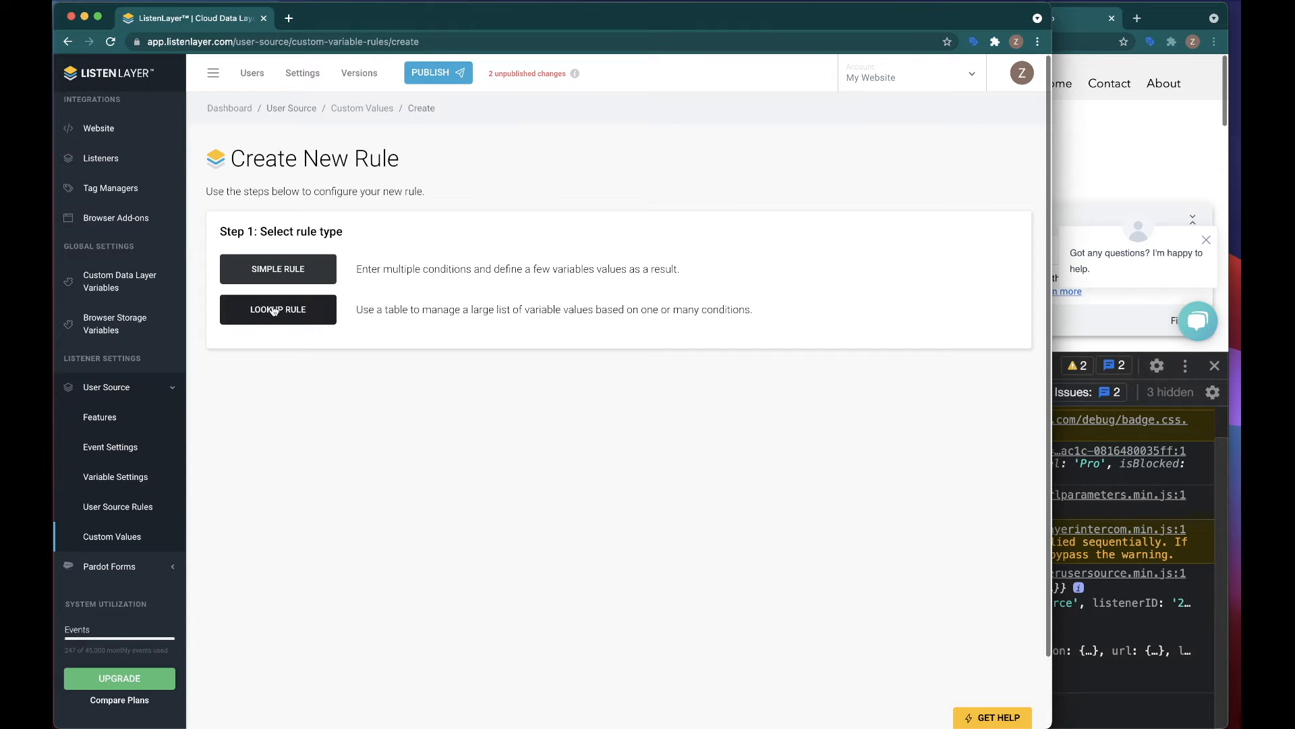
click(253, 356)
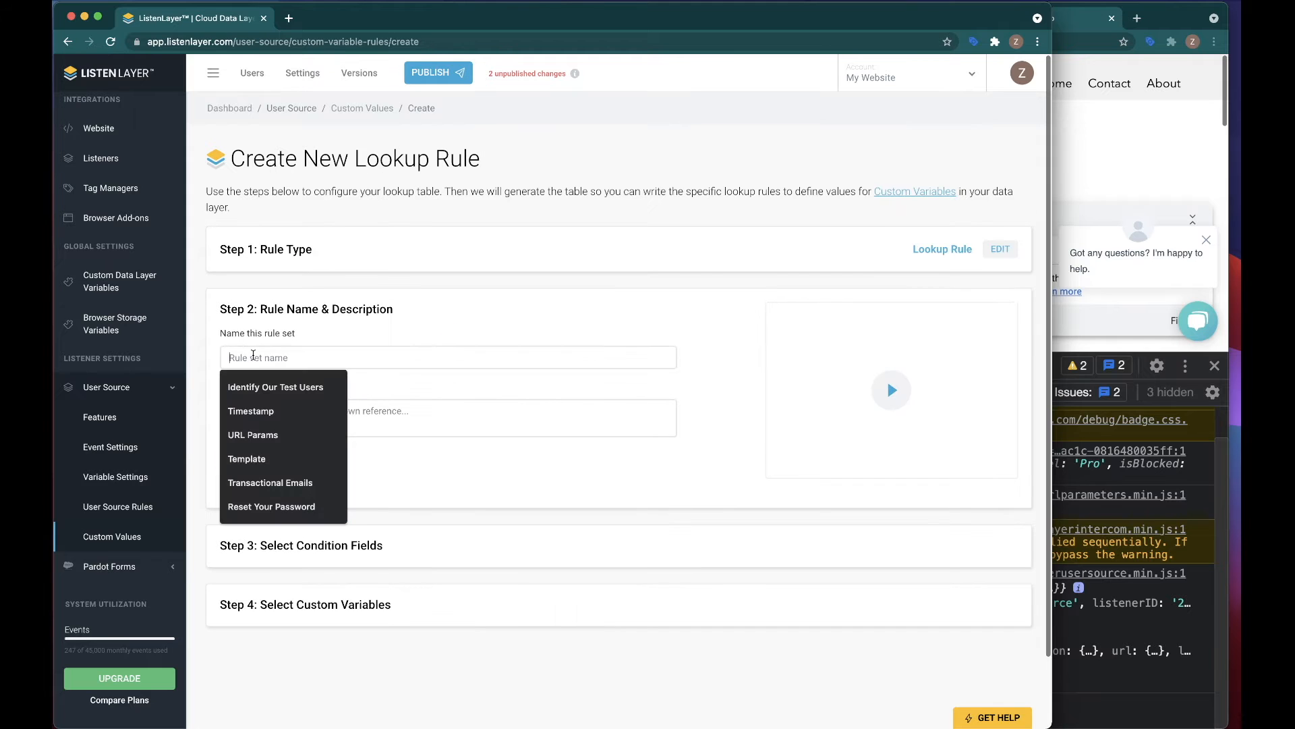
text(User Medium)
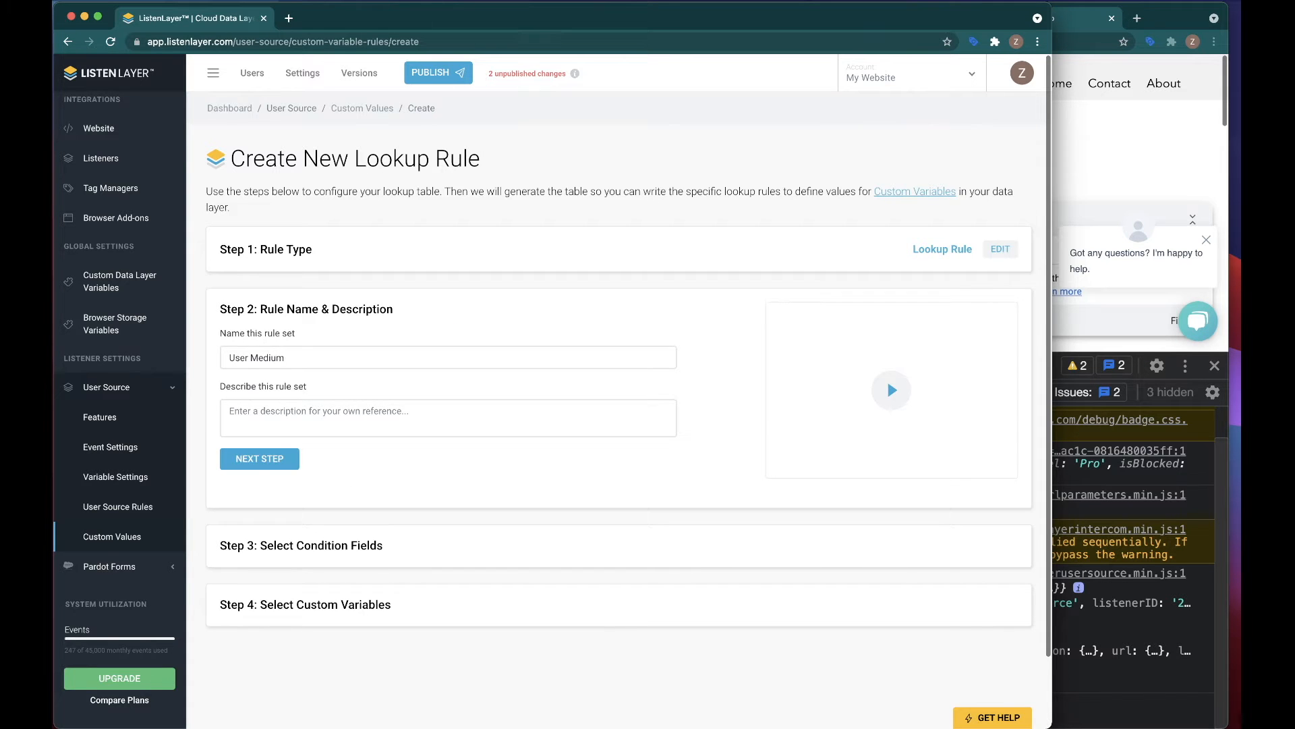
click(258, 459)
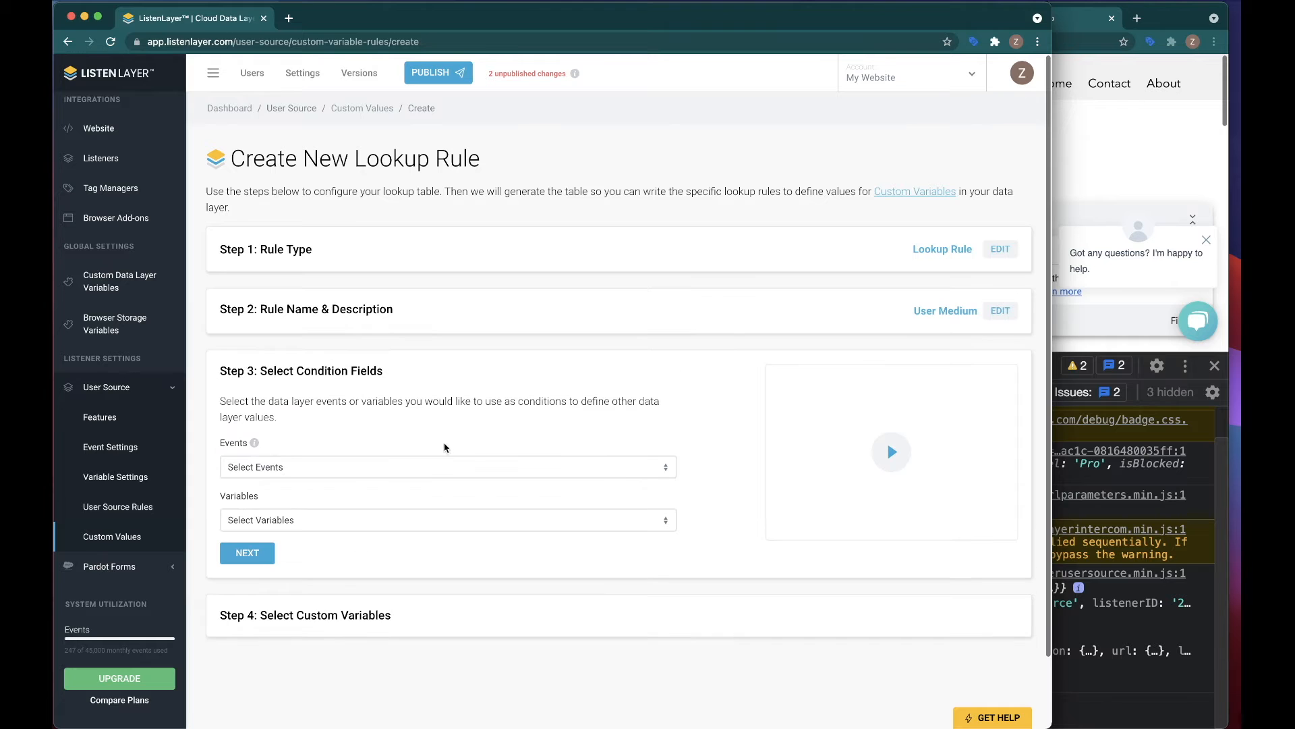
Step: Set sourceAutomaticValues.source as the lookup rule's only condition variable, leaving the events unselected
click(343, 470)
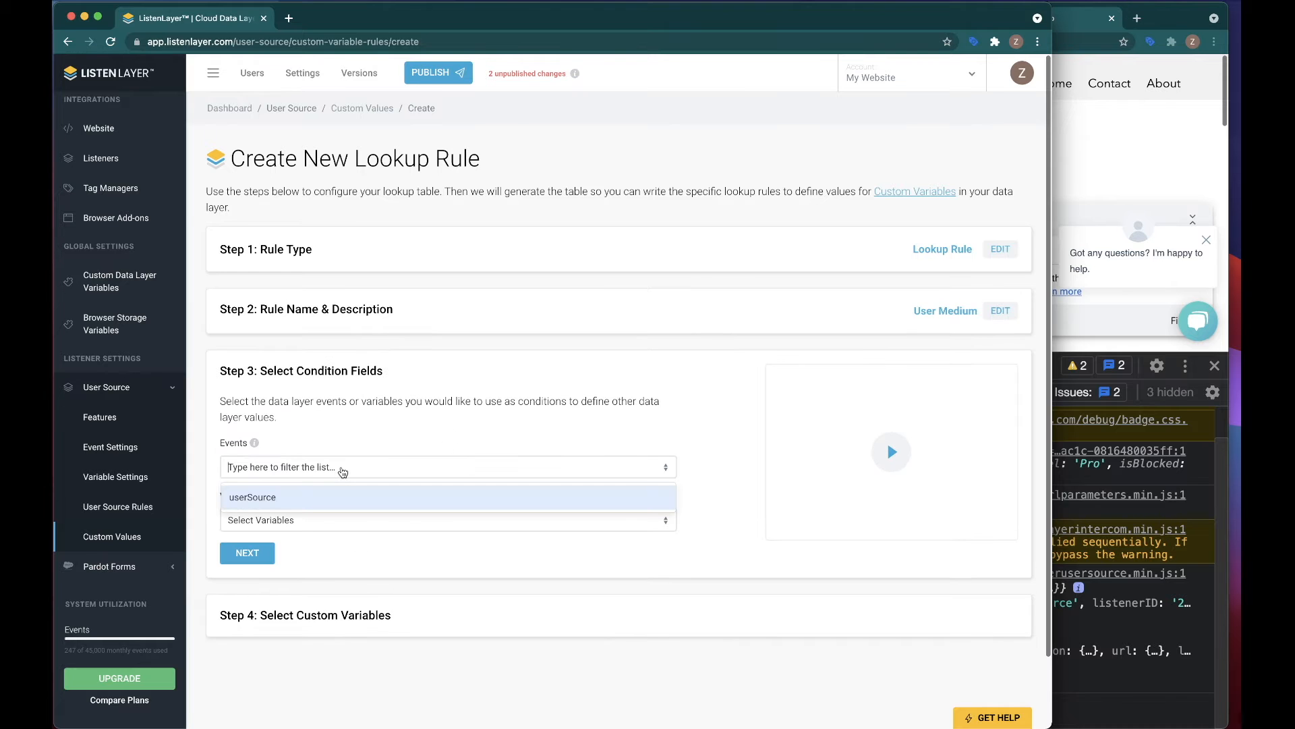
click(297, 518)
scroll(483, 457, down, 2)
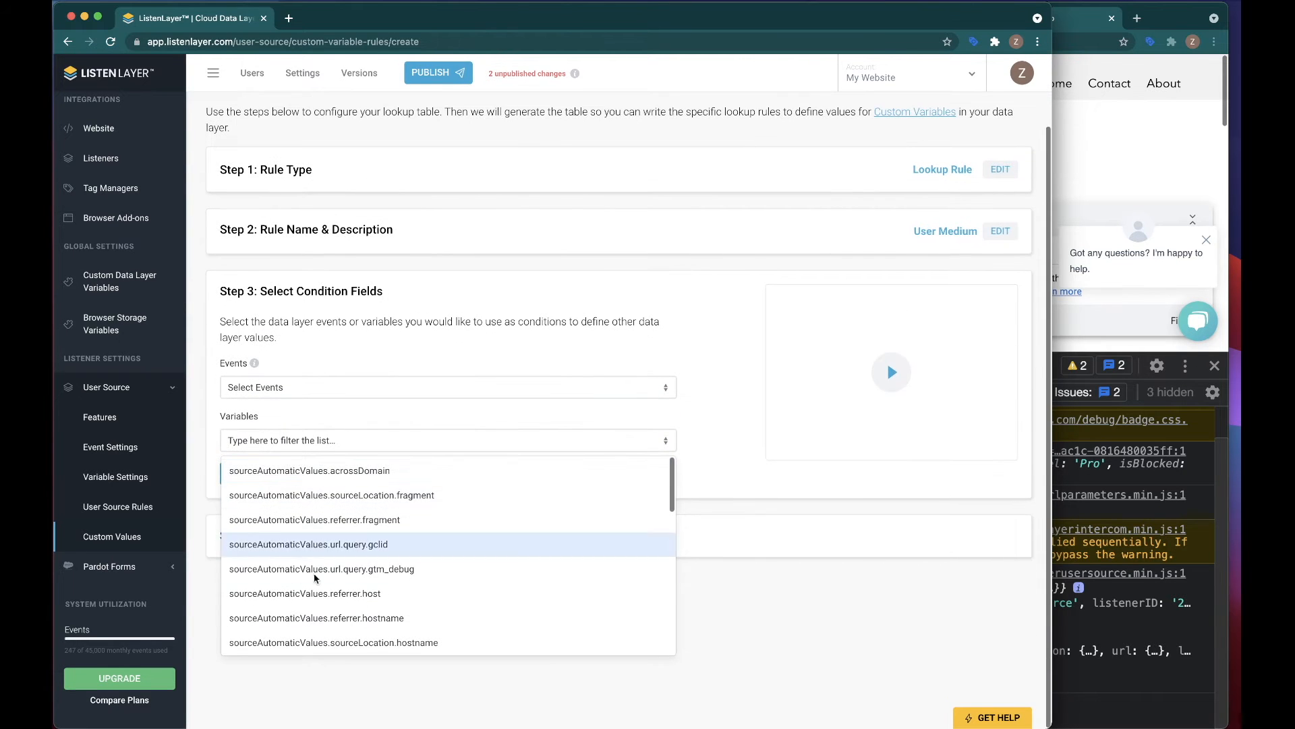
scroll(304, 554, down, 1)
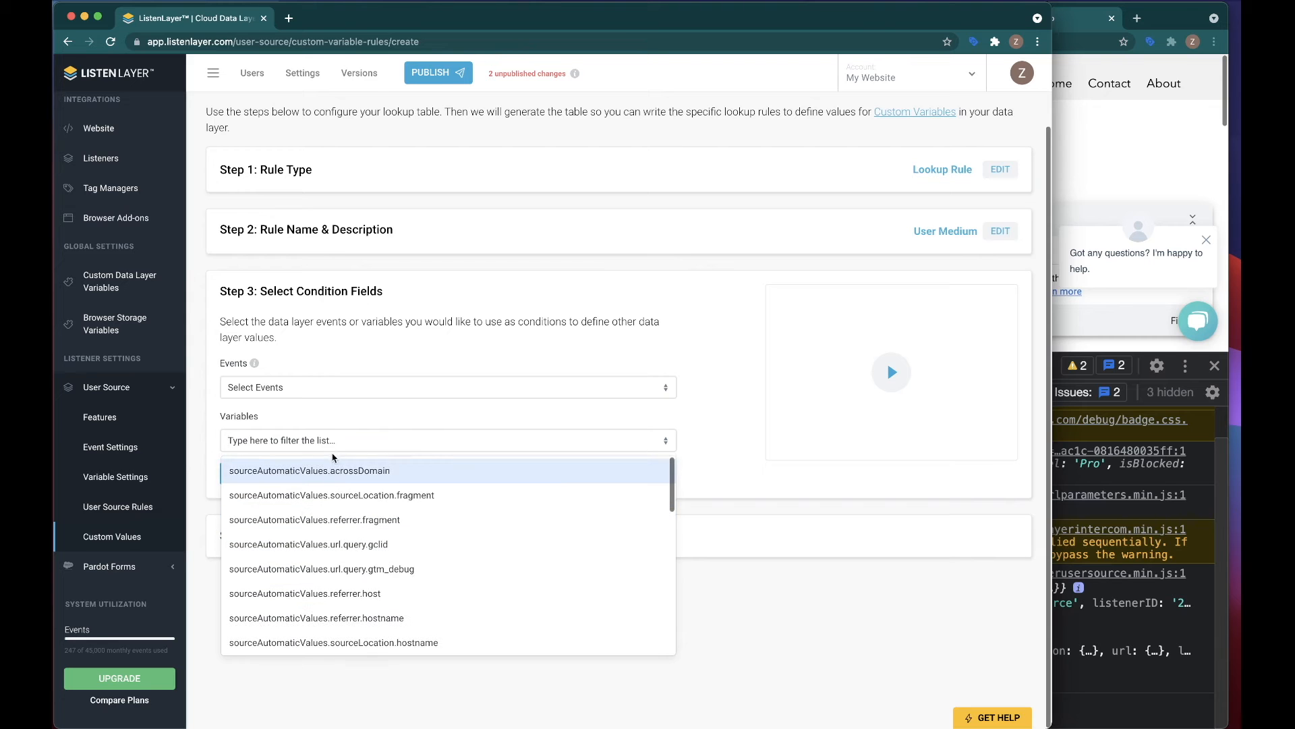
click(332, 445)
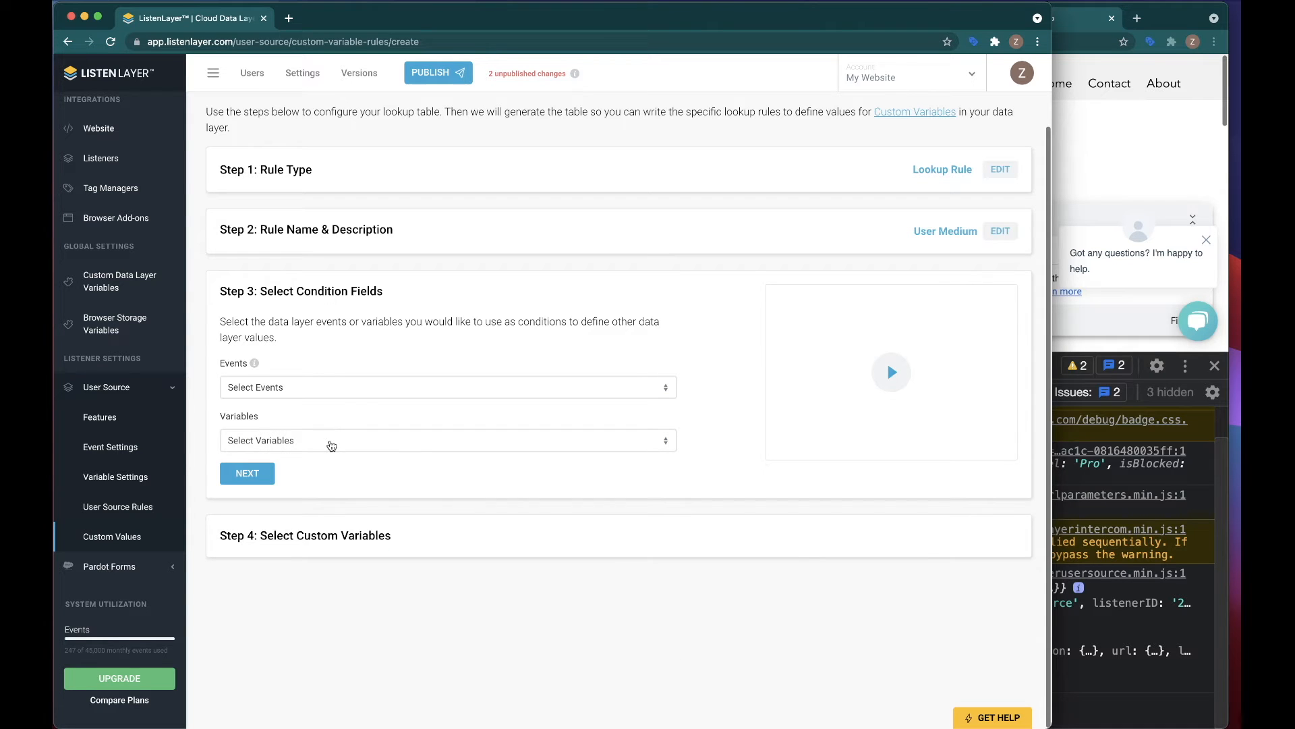
click(332, 445)
text(source)
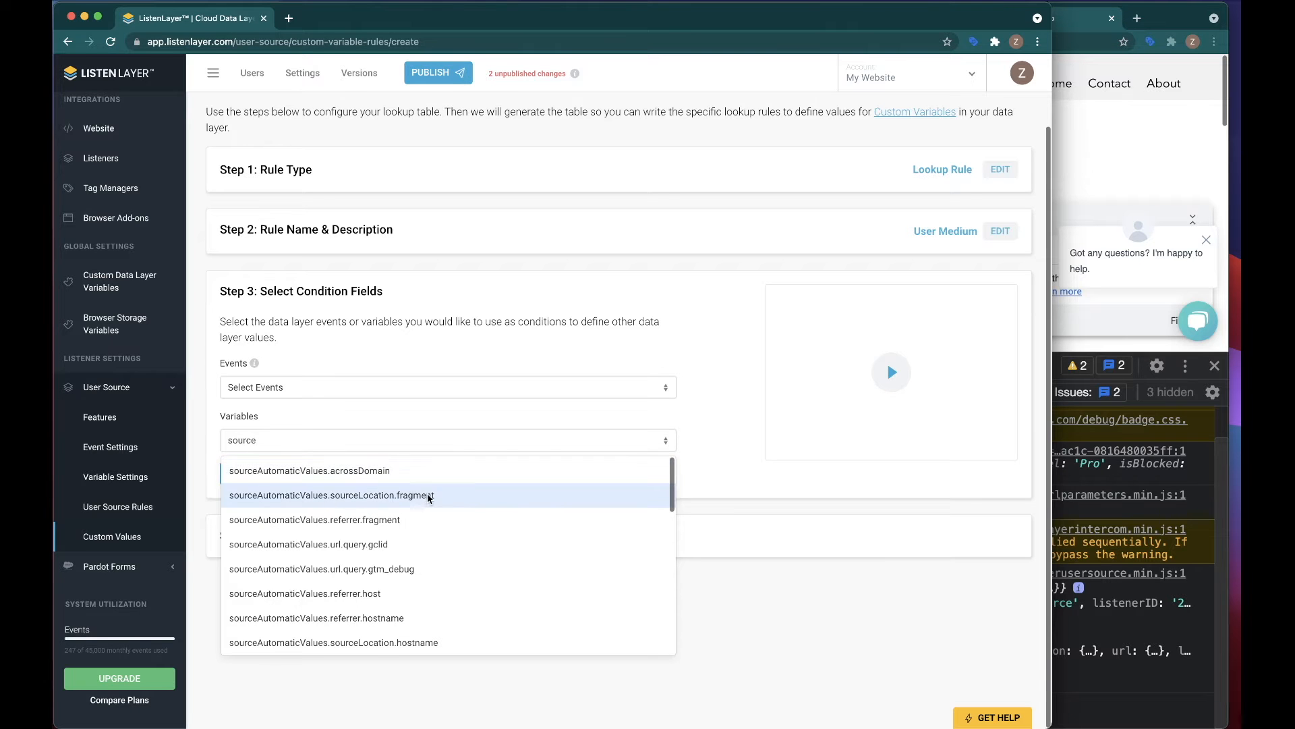
scroll(351, 476, down, 1)
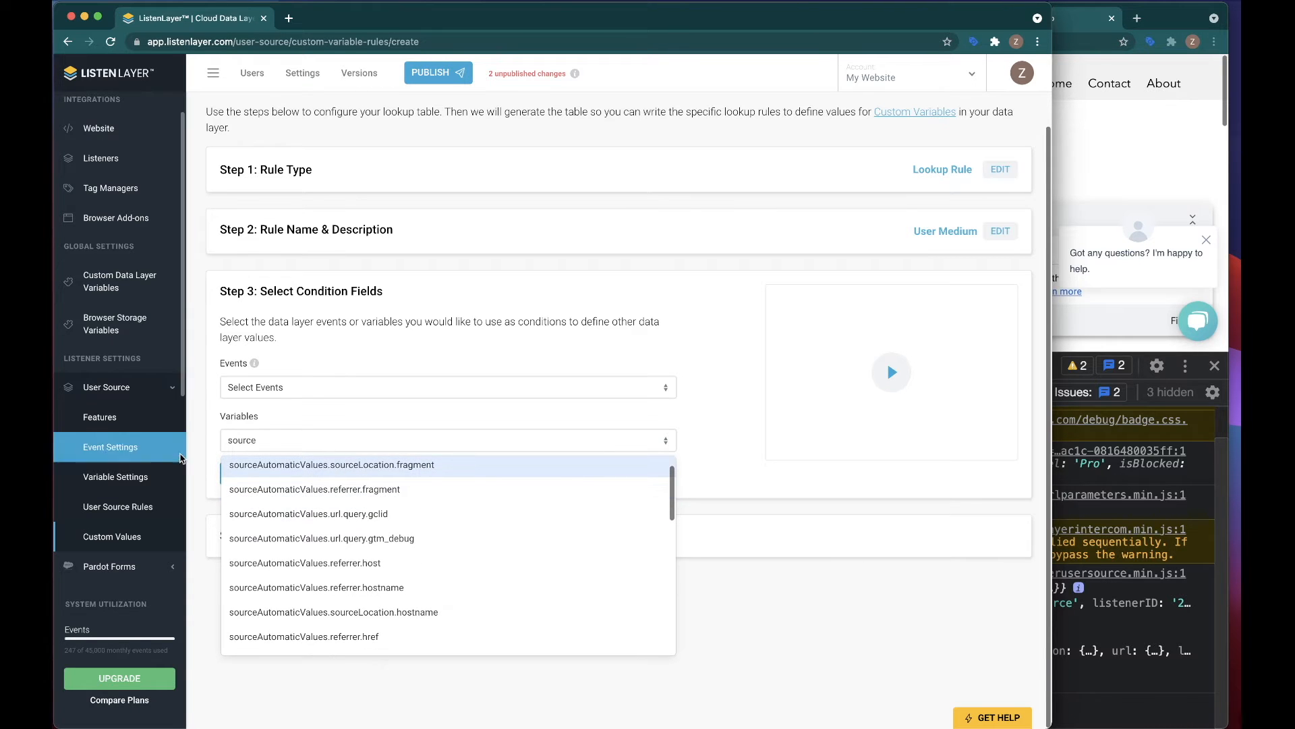
click(225, 445)
click(252, 443)
text(.sourc)
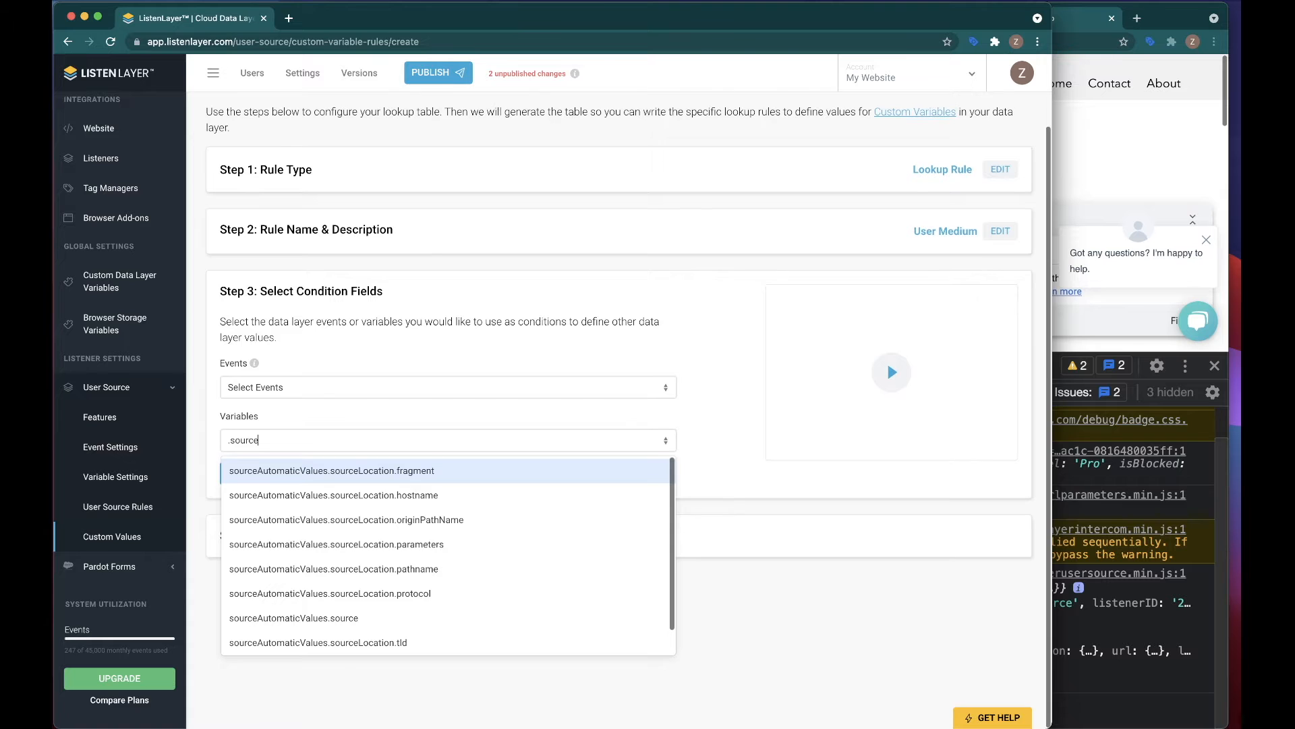
click(309, 619)
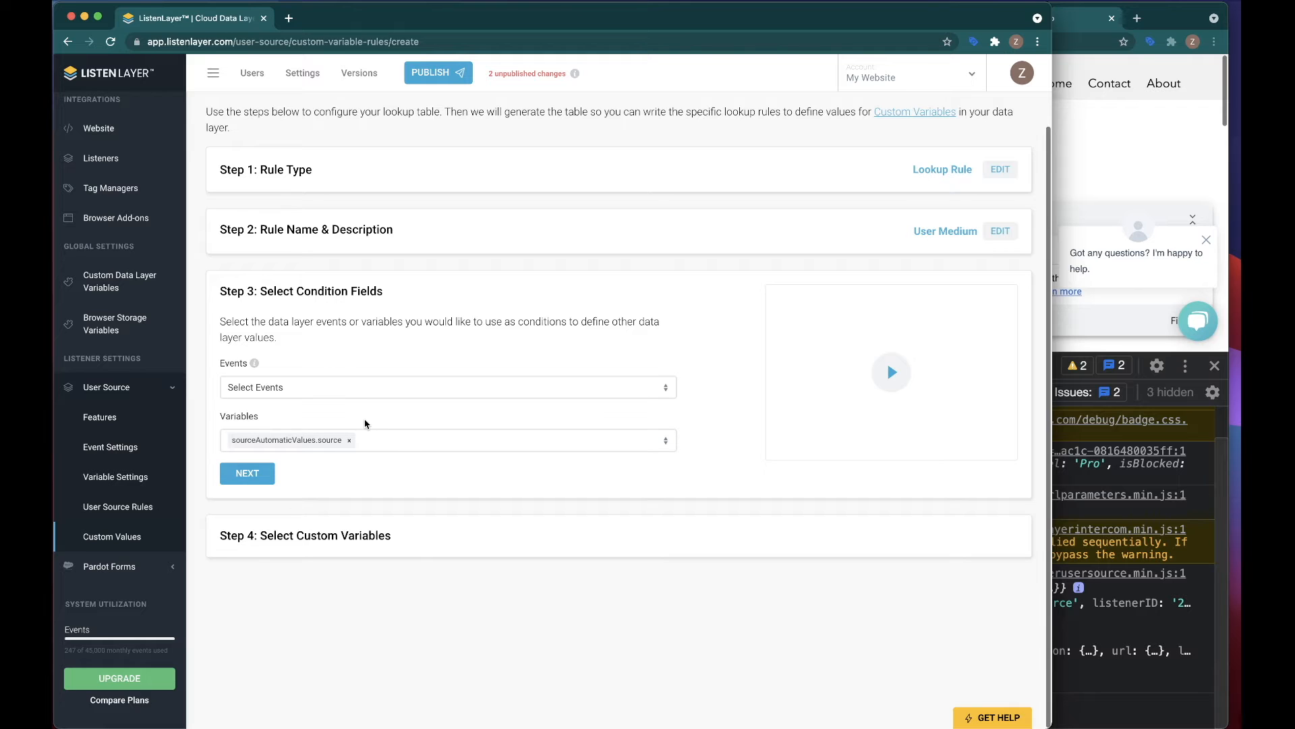
click(269, 478)
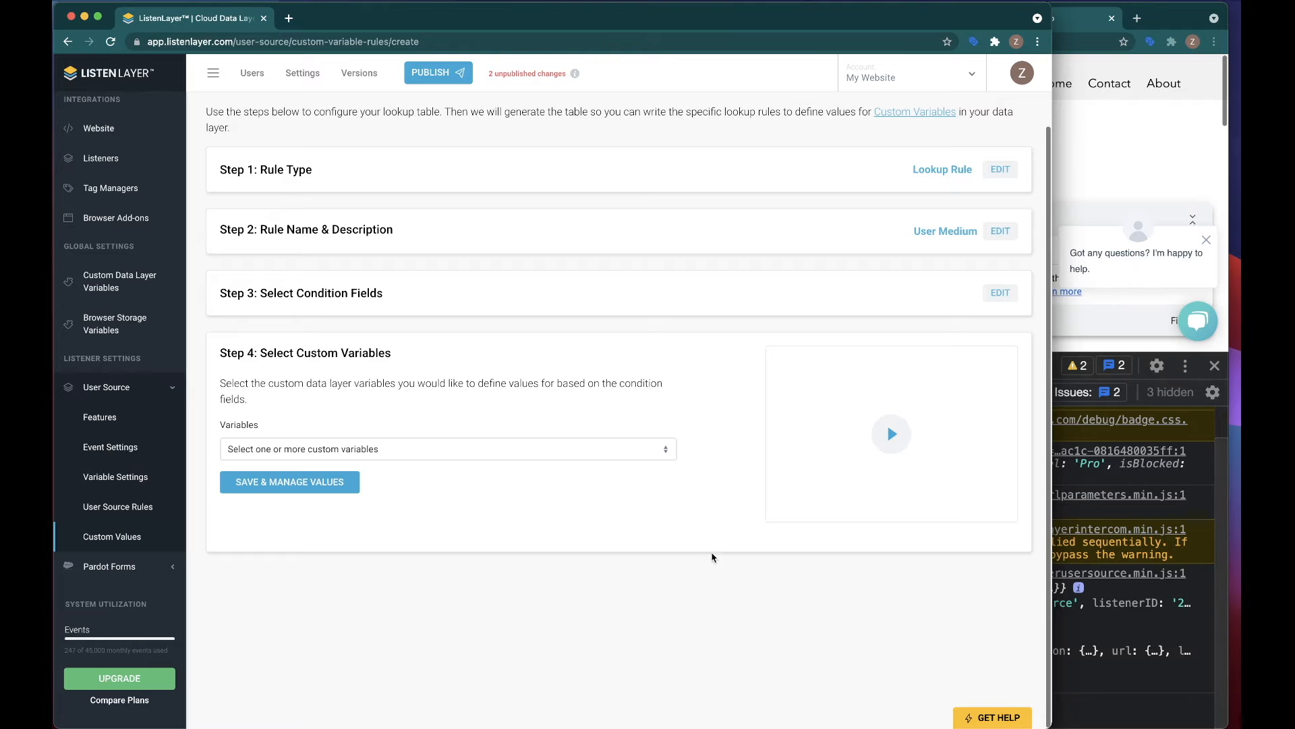
Step: Choose userMedium as the custom variable the lookup rule defines, and save the rule to manage its values
click(372, 451)
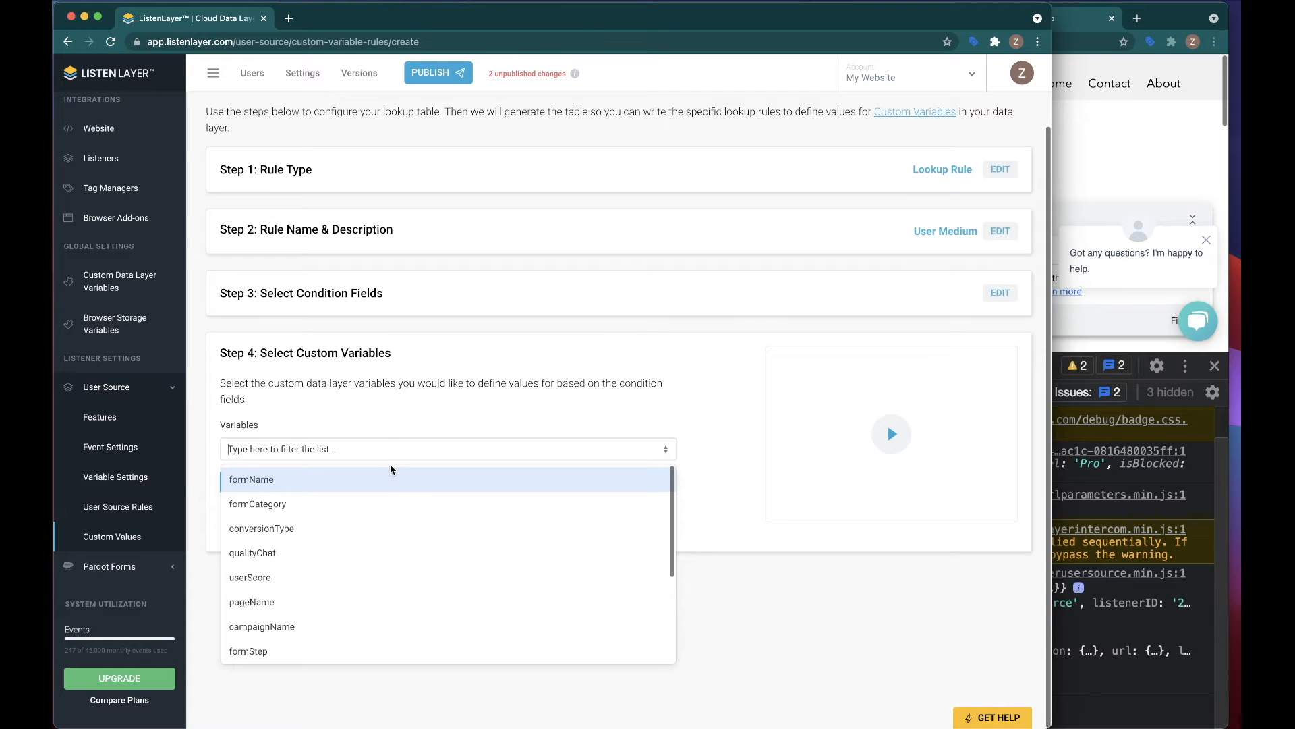
scroll(270, 513, down, 4)
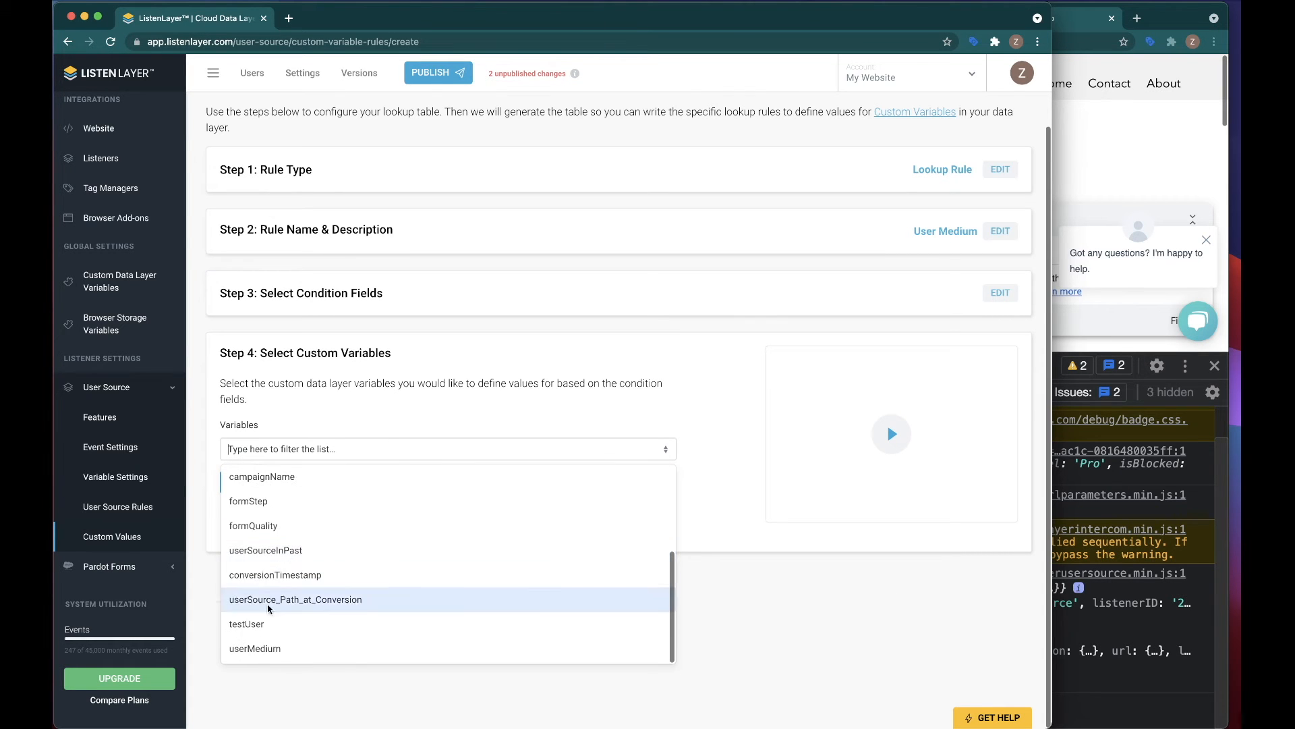
click(255, 649)
click(327, 491)
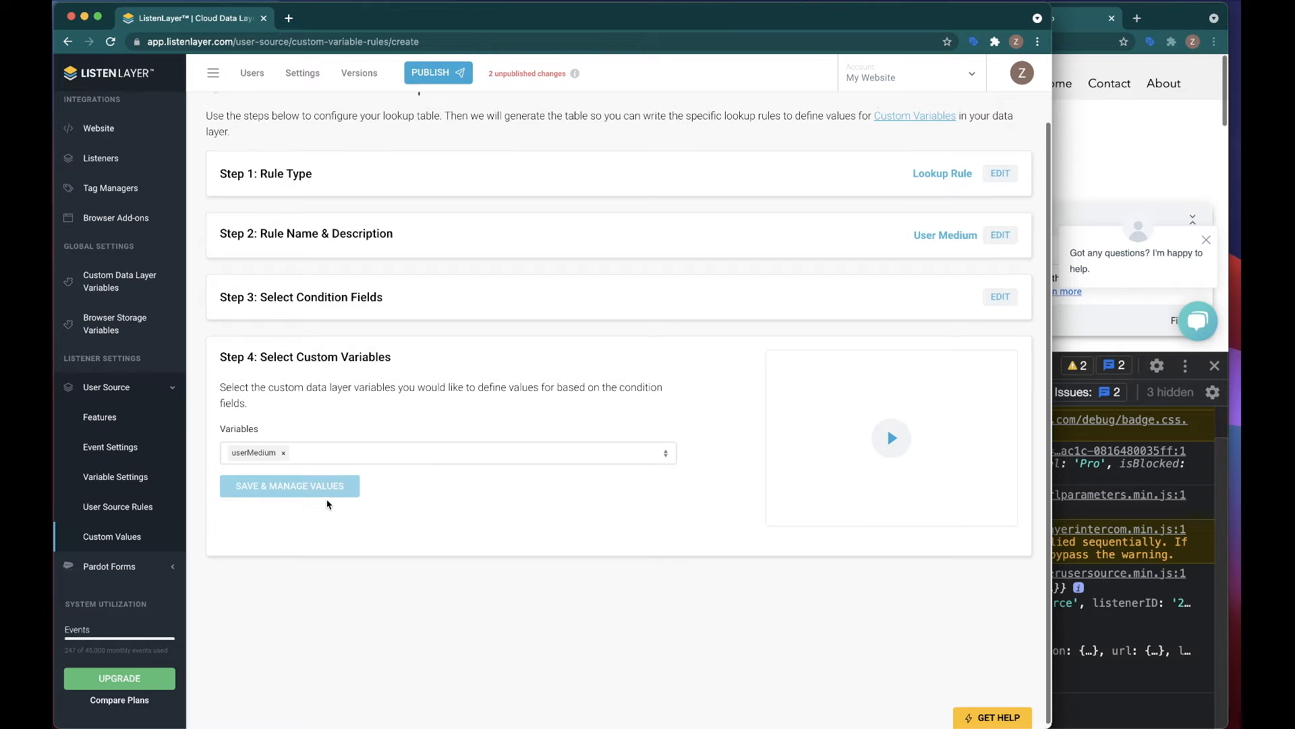
click(521, 464)
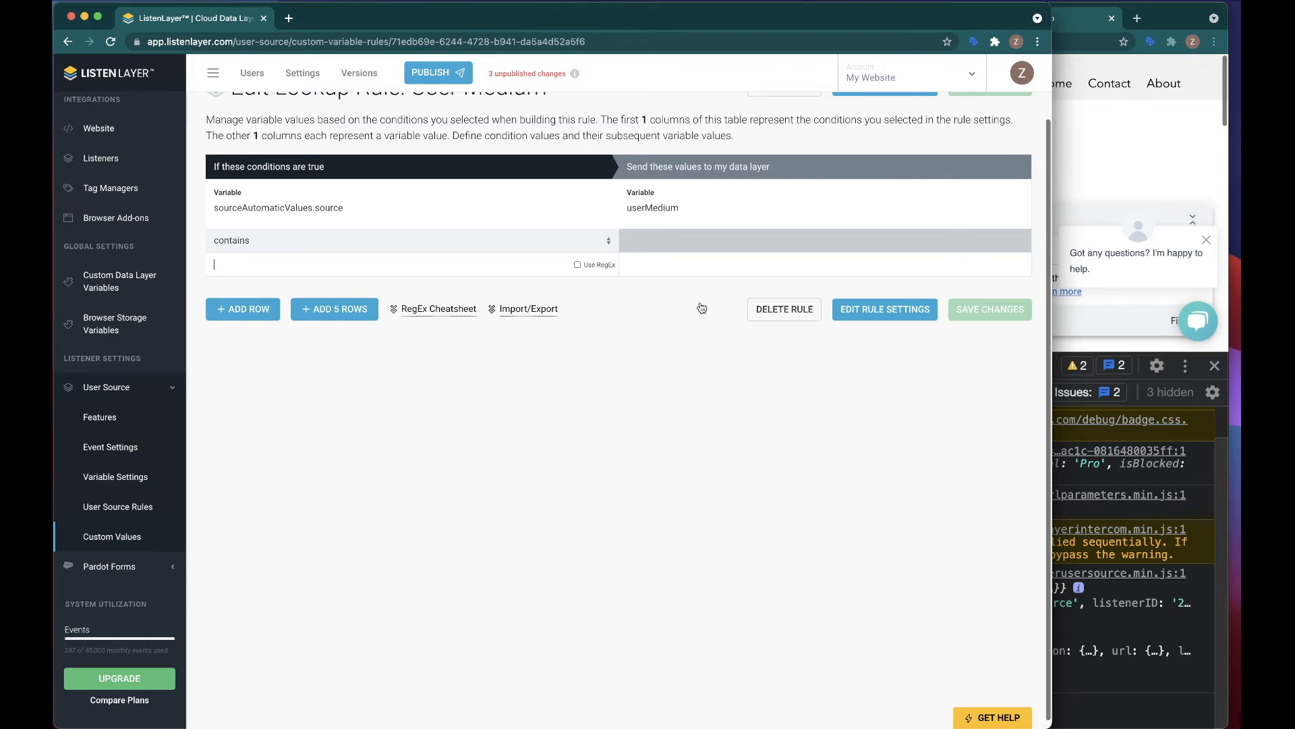
Step: Fill the lookup row so a source containing Google sends Google as userMedium, and save the changes
click(269, 260)
text(Google)
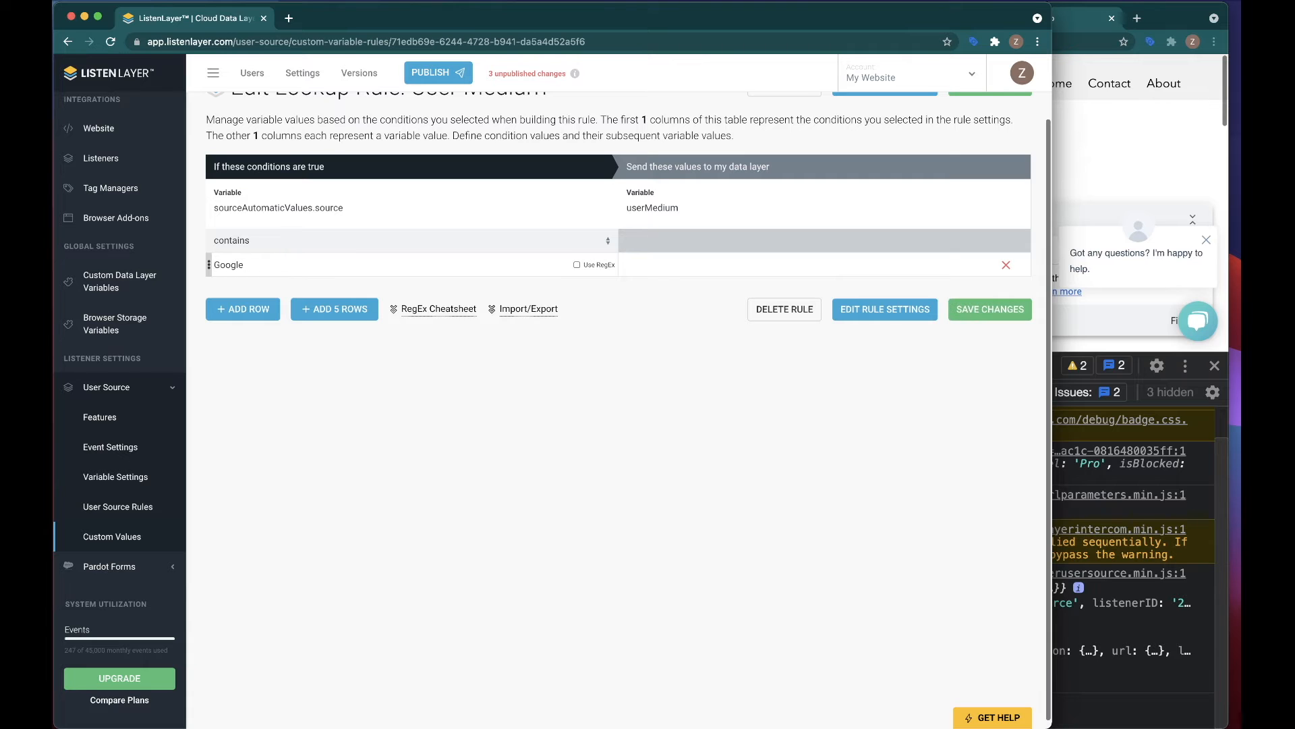
text(Google)
click(990, 321)
click(503, 463)
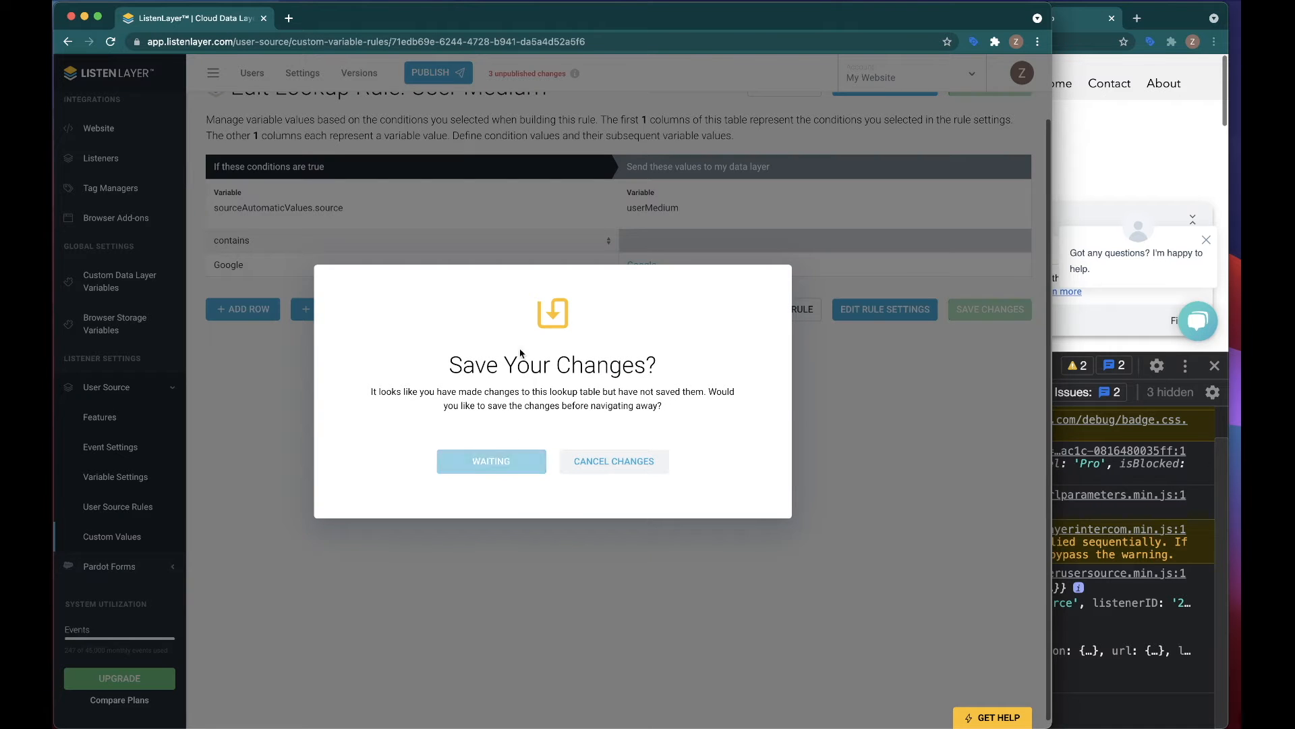
Step: Open the User Source features page, and switch to Tag Assistant to examine the demo site's userSource event
click(115, 417)
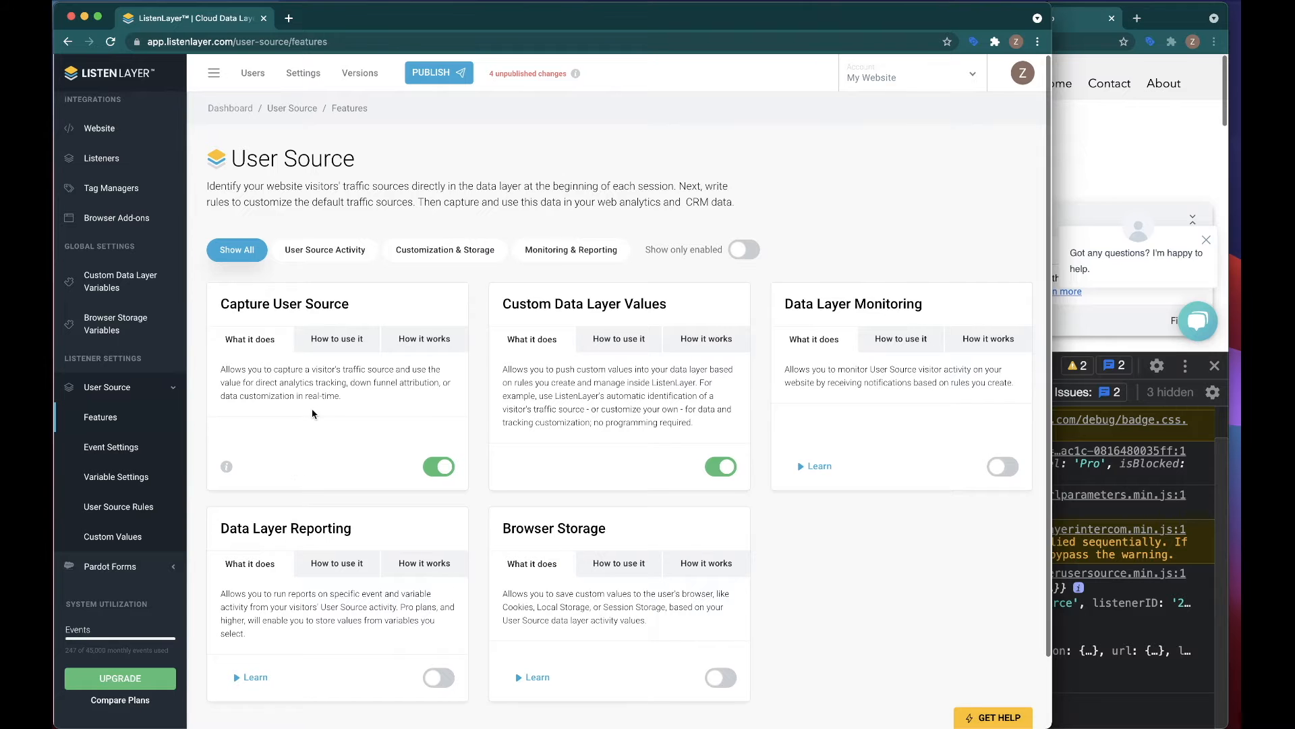
click(1096, 139)
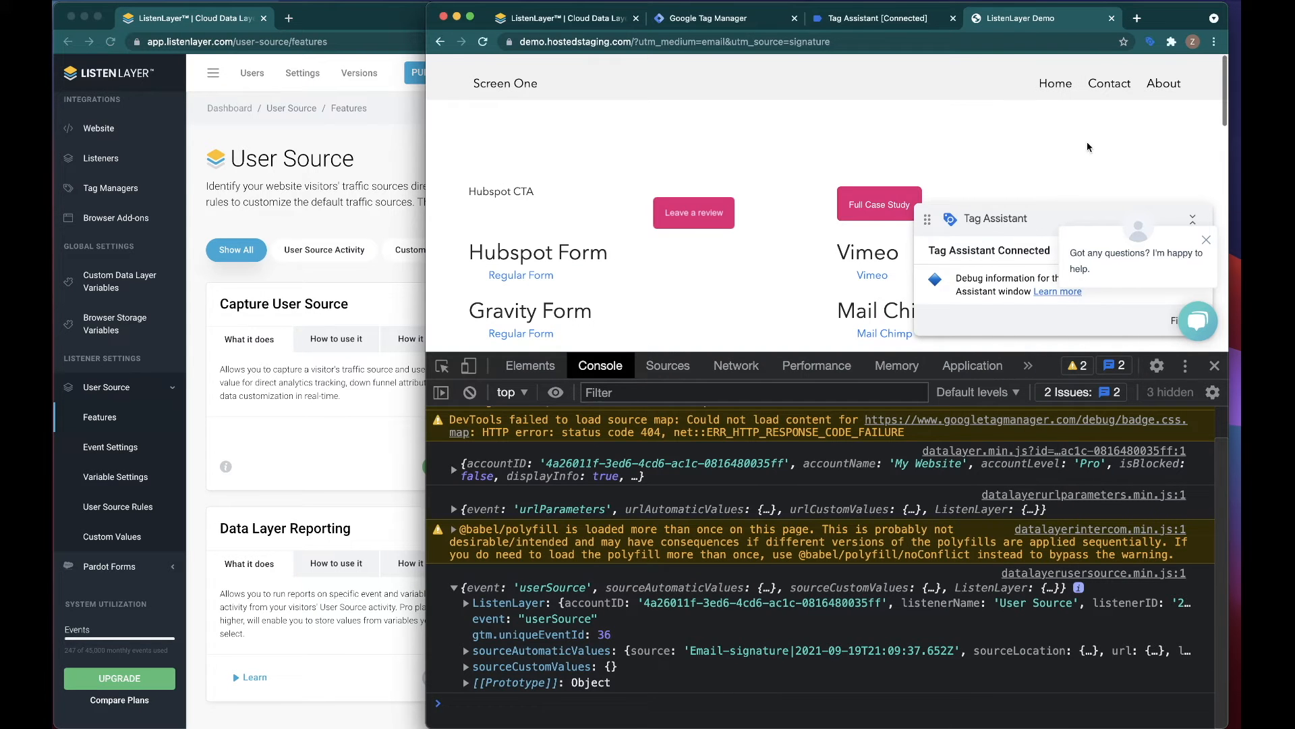
click(861, 20)
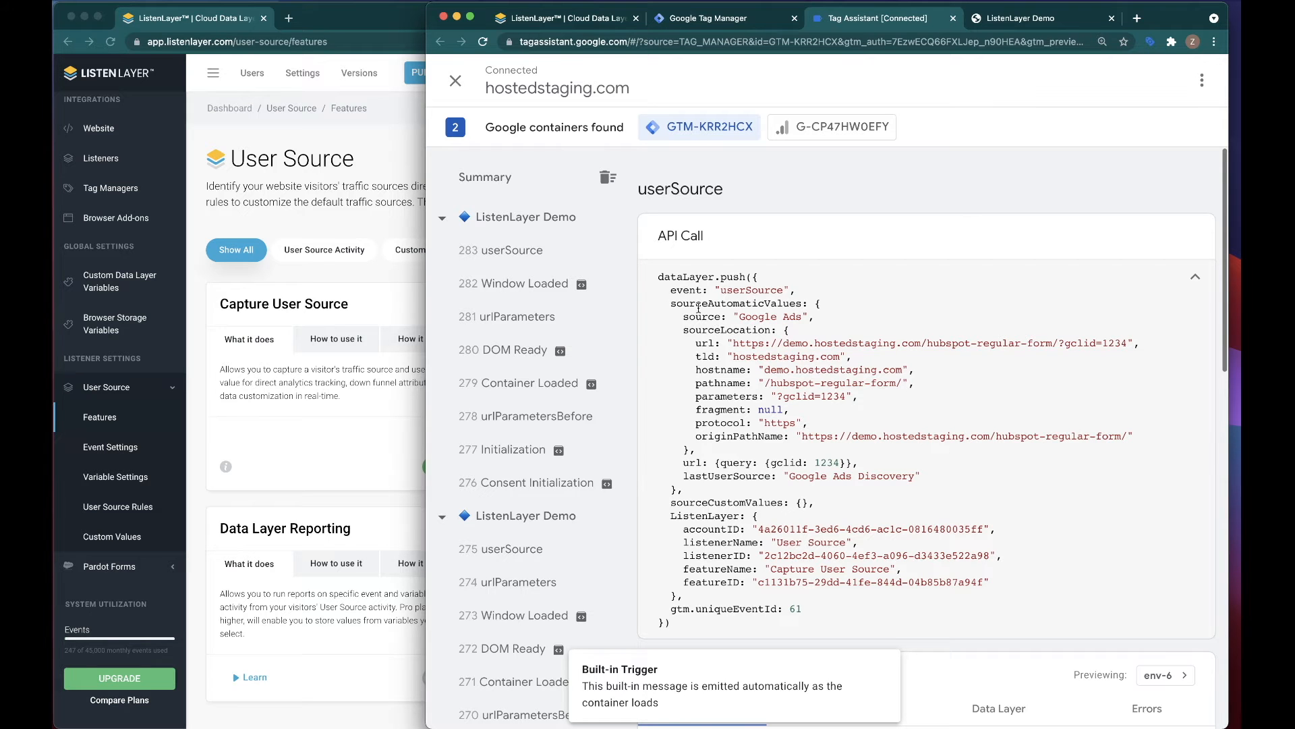
Step: Examine the userSource event's automatic values, and switch to ListenLayer to open the Query String Rules under User Source Rules
drag(660, 277, 877, 475)
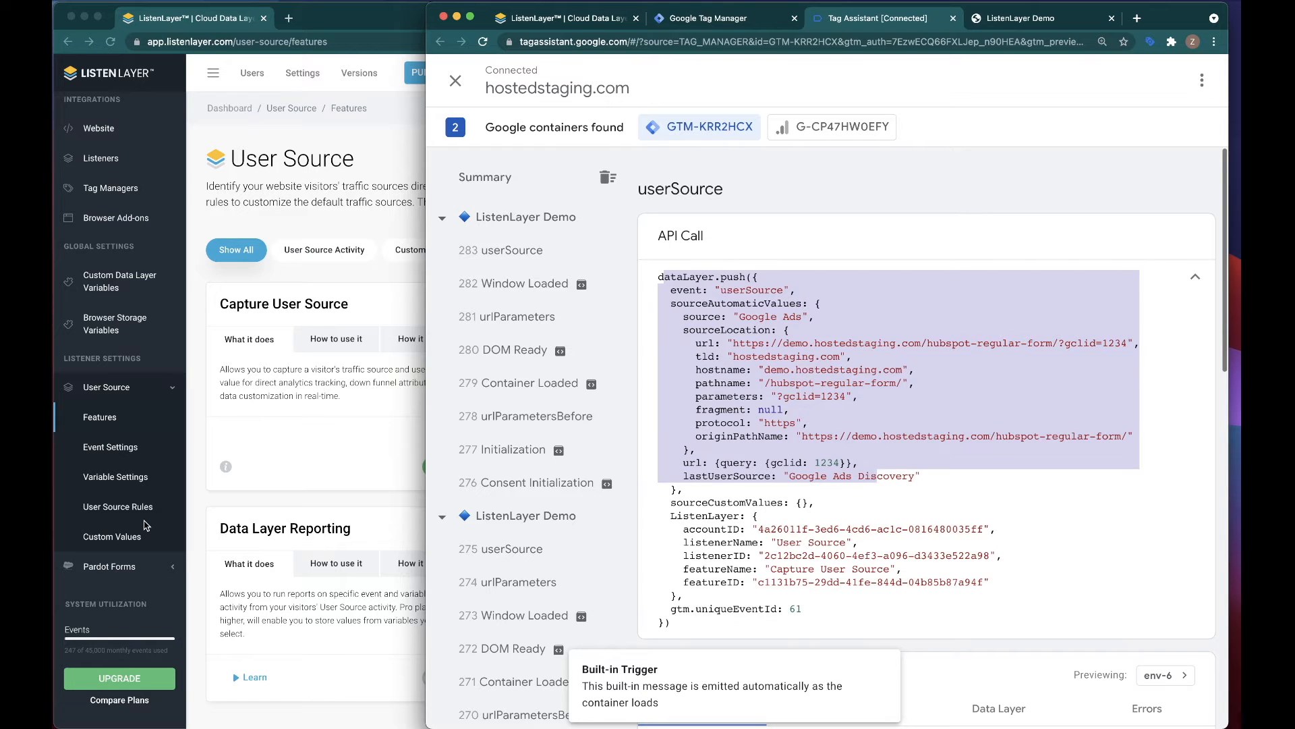
click(84, 514)
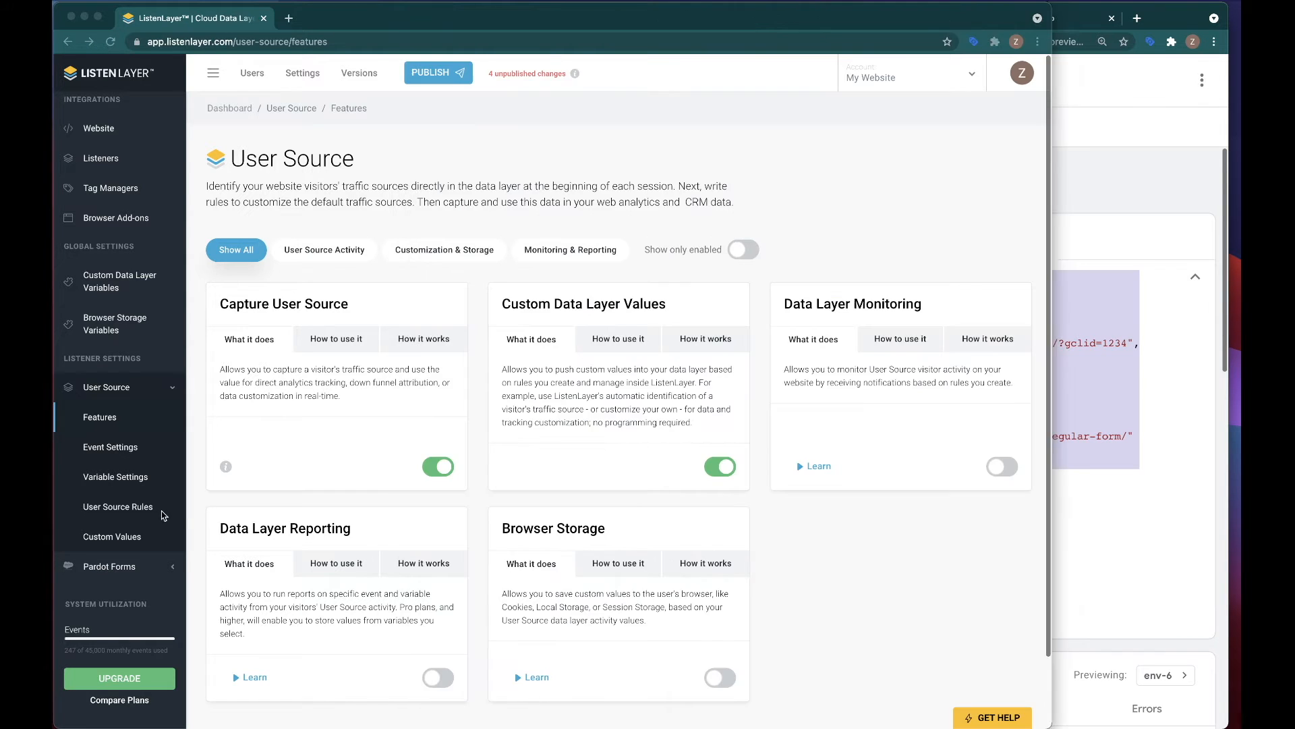
click(111, 508)
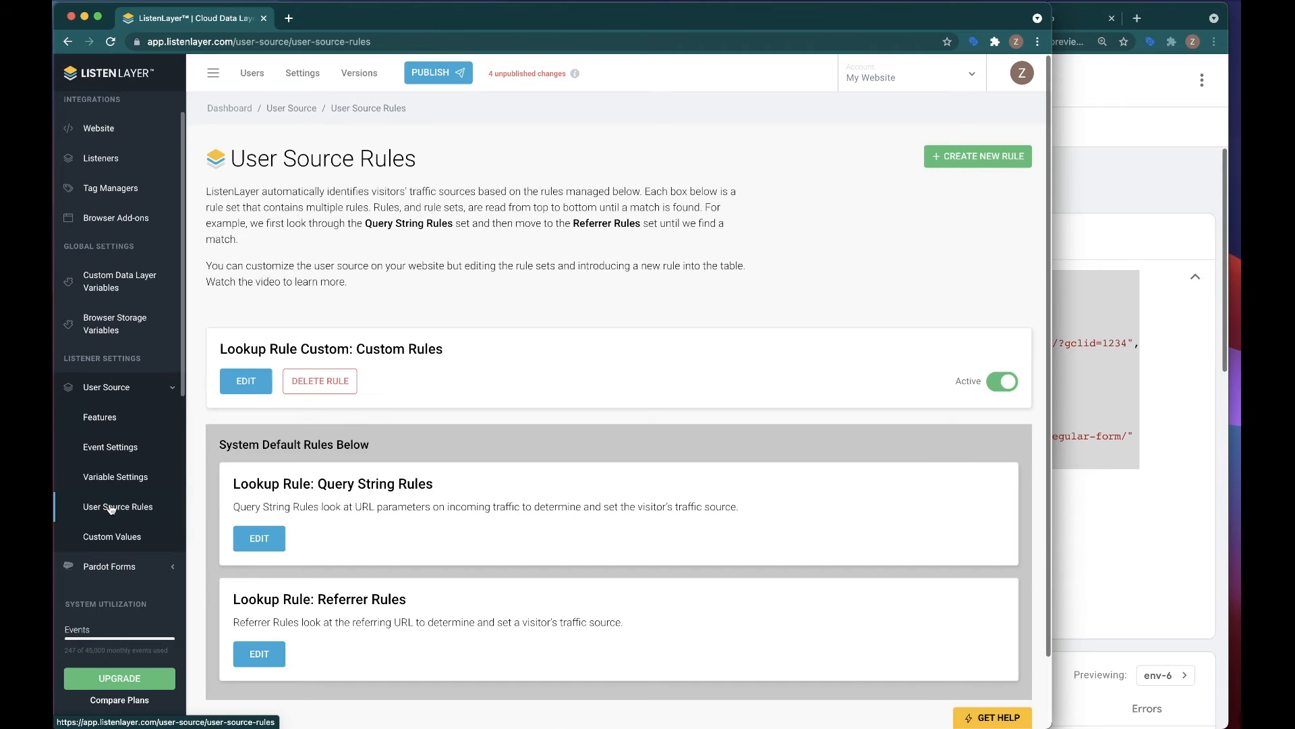
click(259, 539)
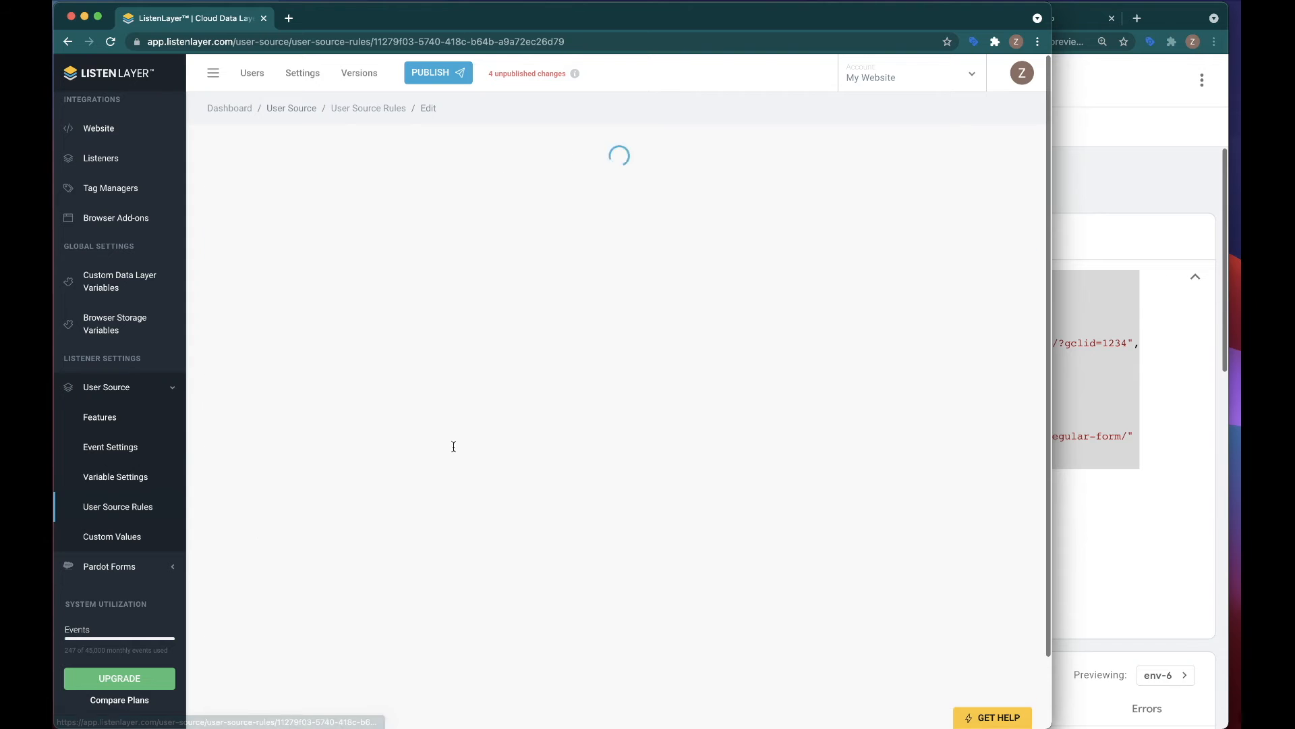
Step: Examine the User Source values that the query string rules assign to the Google, Microsoft, Facebook and other ad parameters
scroll(586, 388, down, 1)
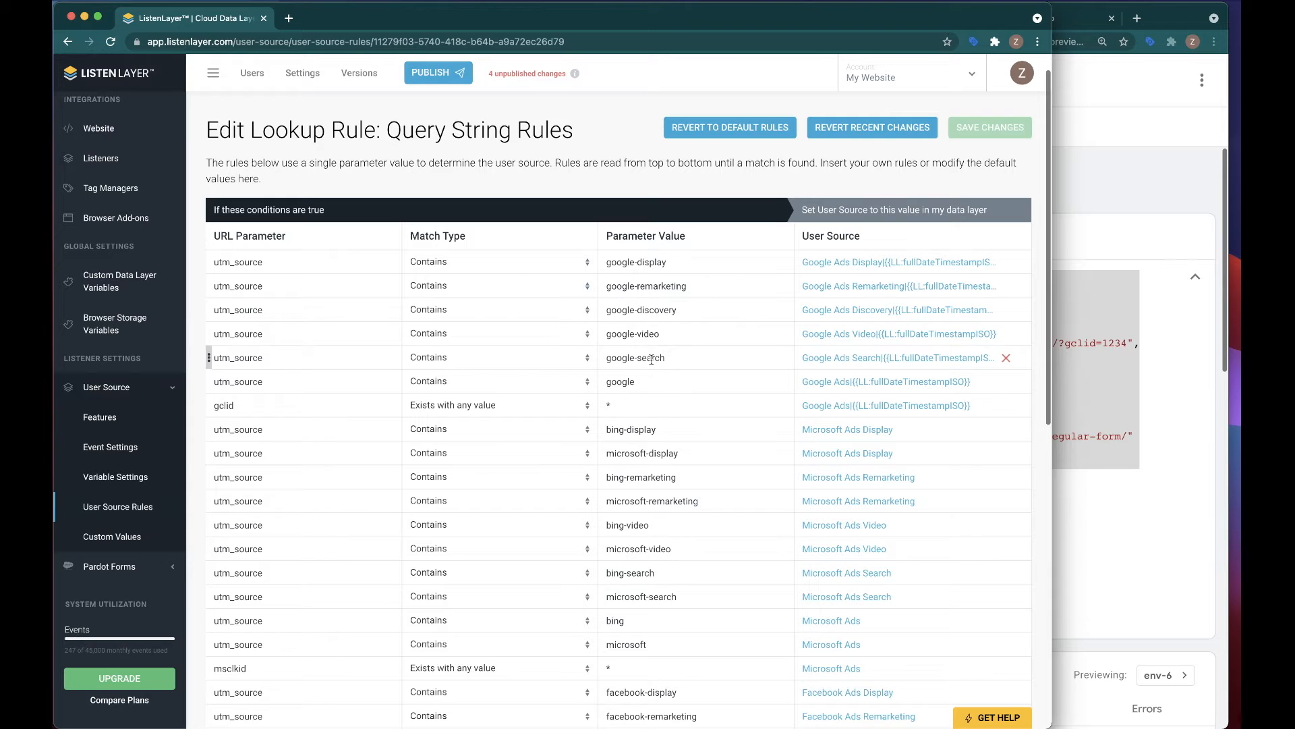
drag(850, 262, 798, 261)
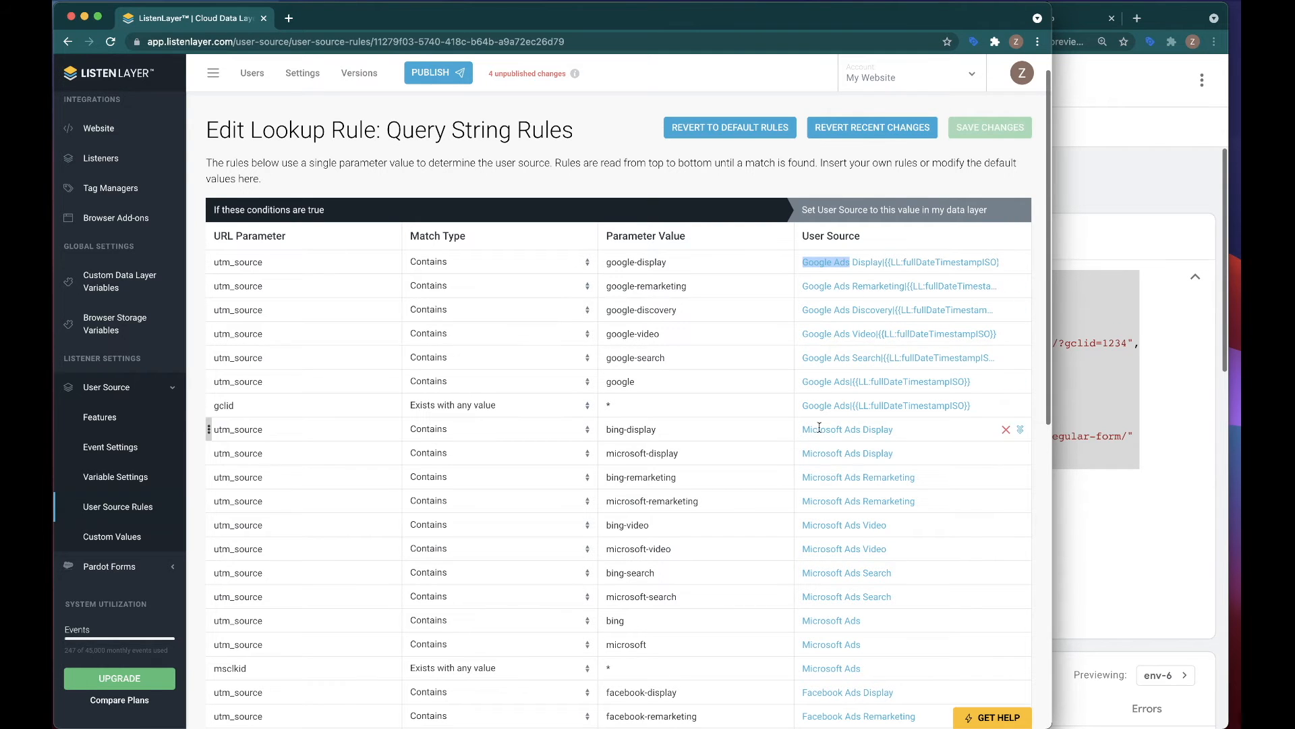
scroll(816, 427, down, 3)
scroll(821, 459, down, 1)
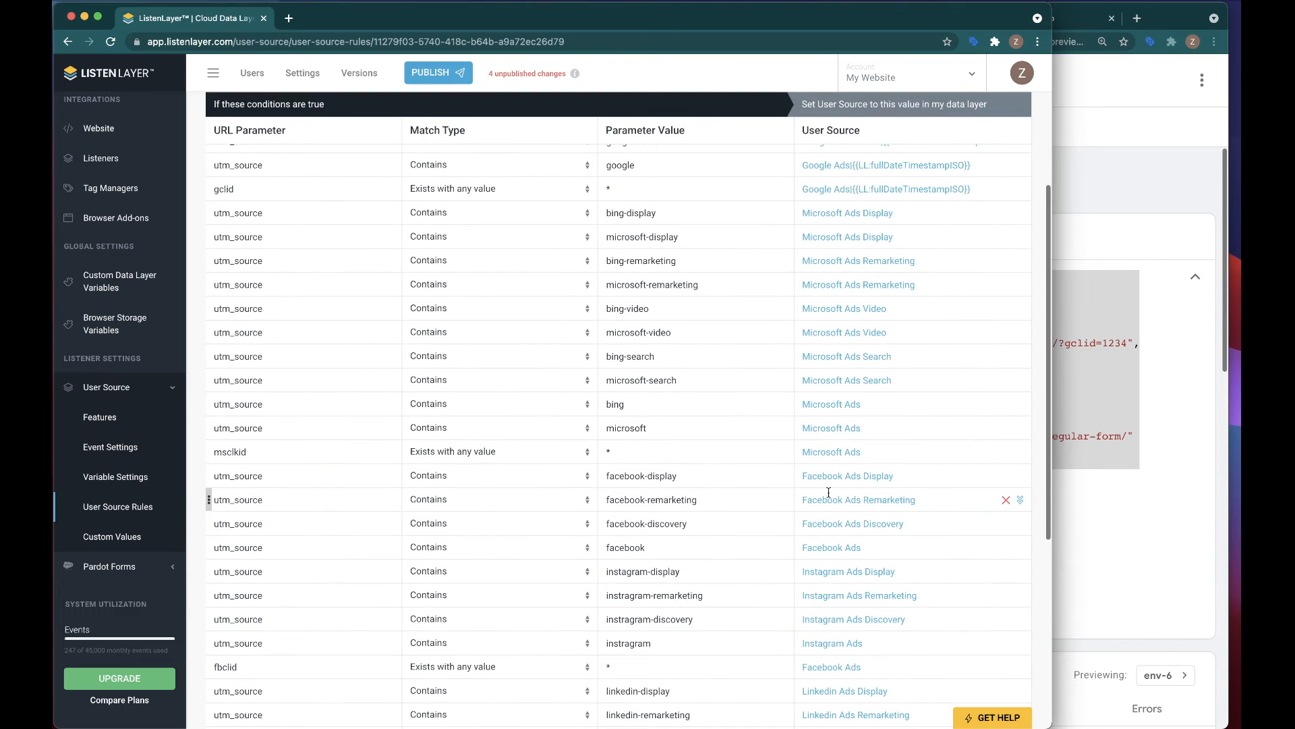
scroll(829, 491, up, 4)
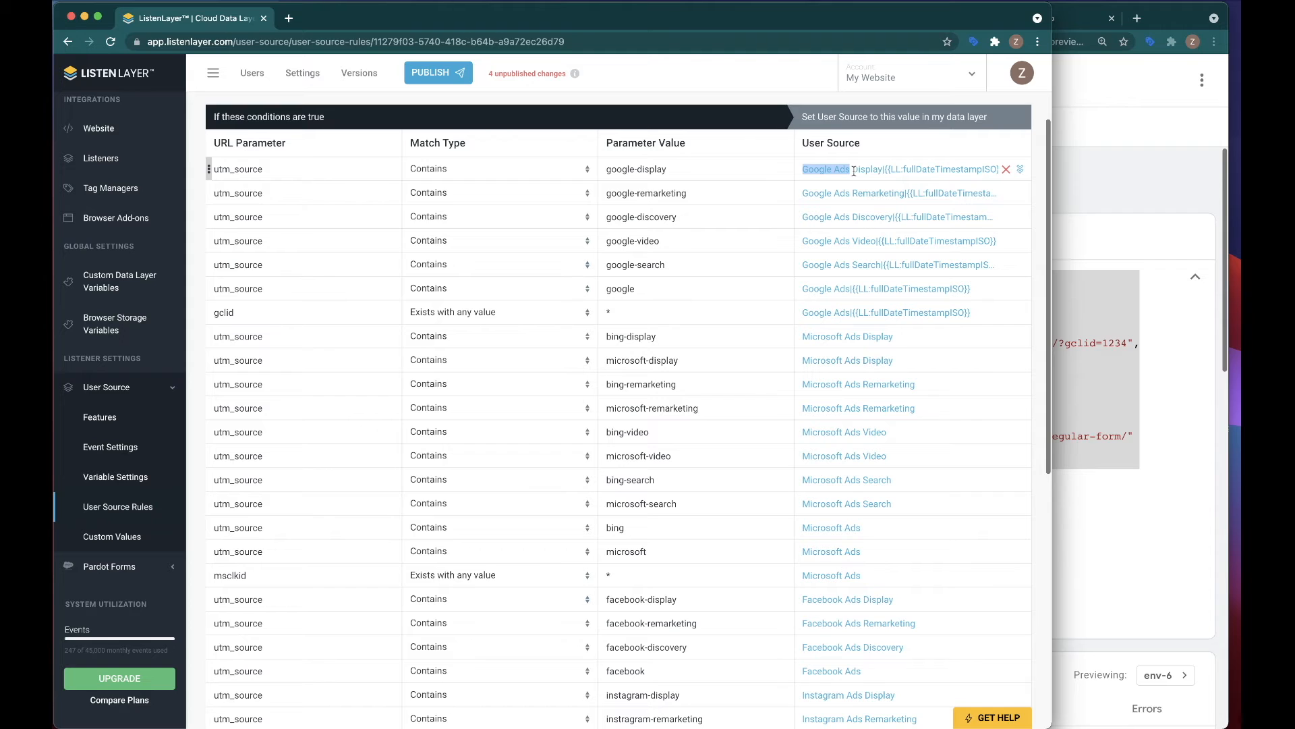
drag(864, 336, 924, 361)
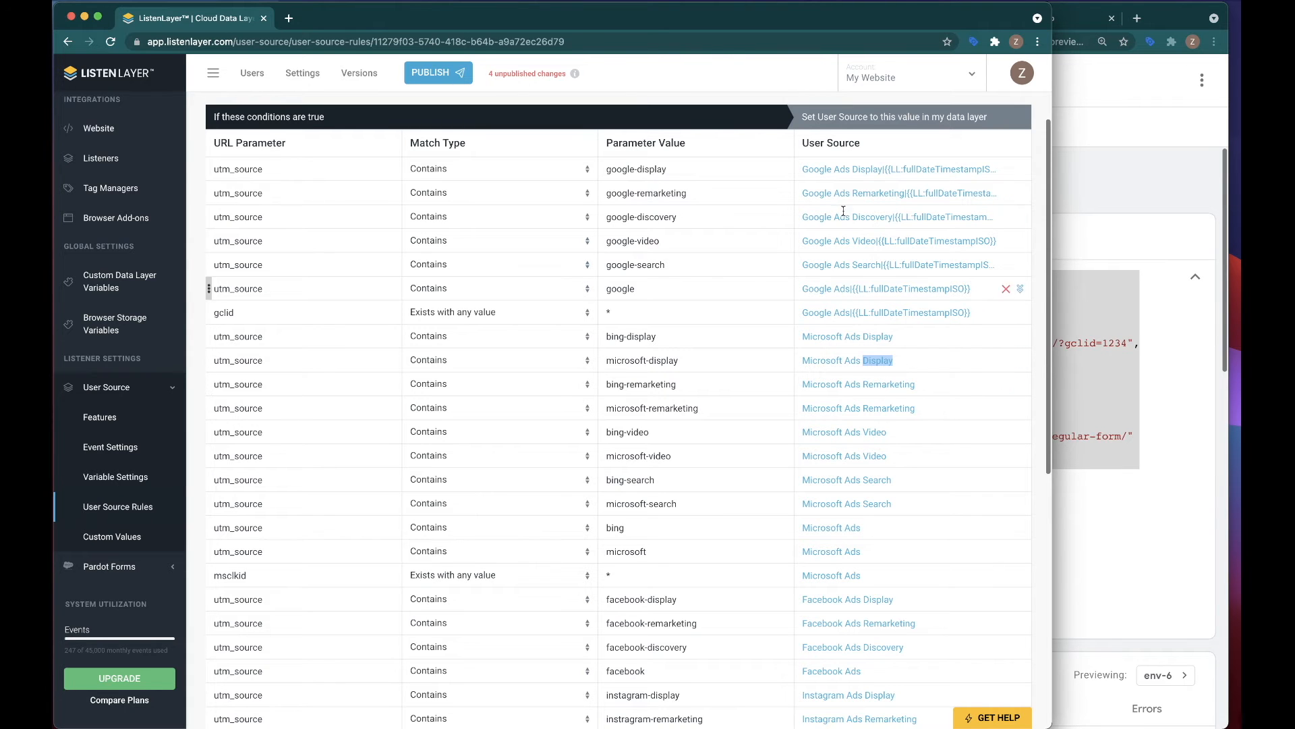
drag(808, 169, 999, 169)
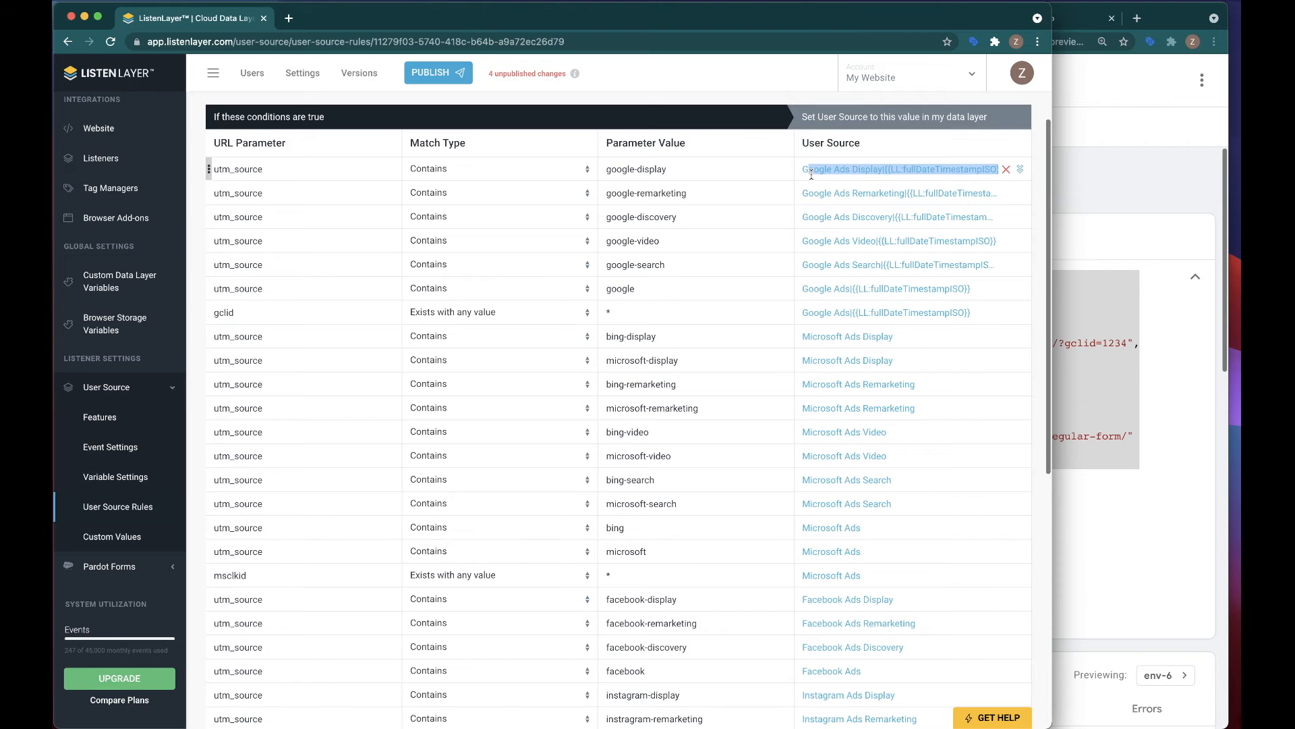
scroll(823, 337, down, 1)
scroll(819, 433, down, 3)
scroll(823, 435, down, 1)
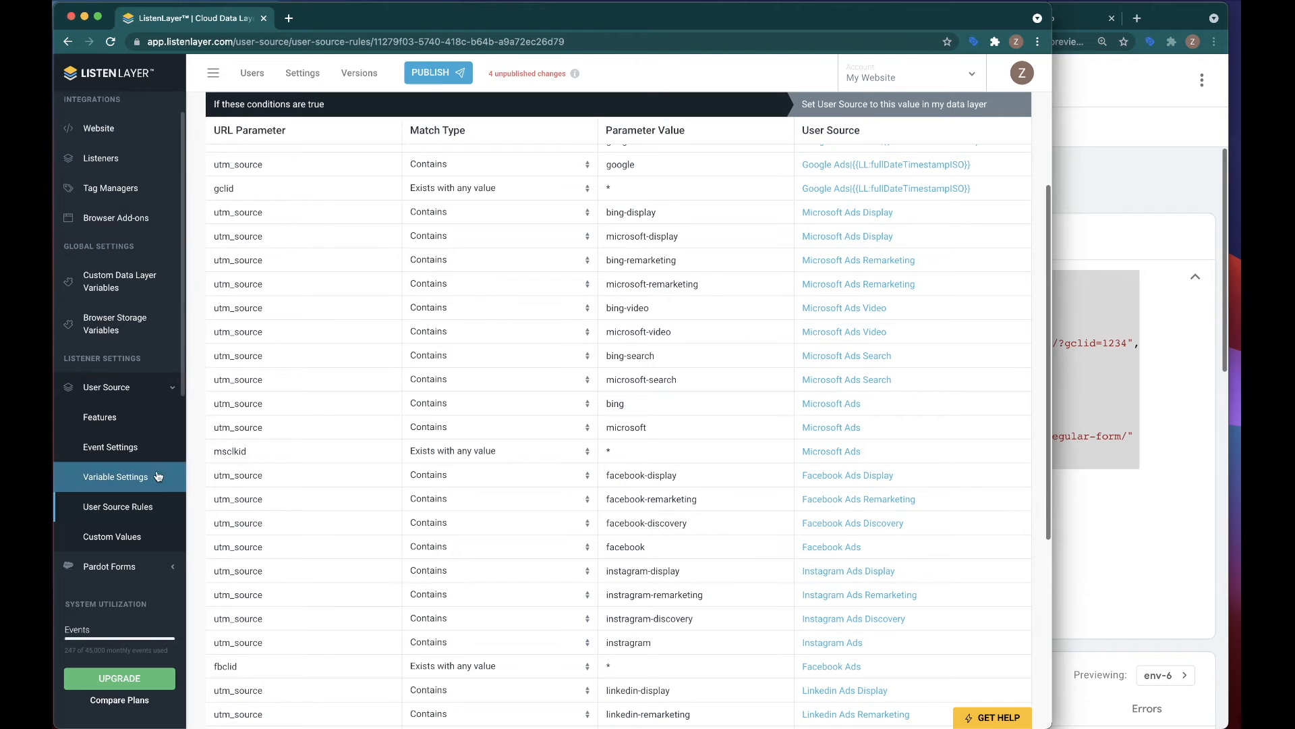
Step: Open the User Medium lookup rule in Custom Values and add condition rows for Microsoft Ads and Facebook Ads, removing the unused rows
click(108, 537)
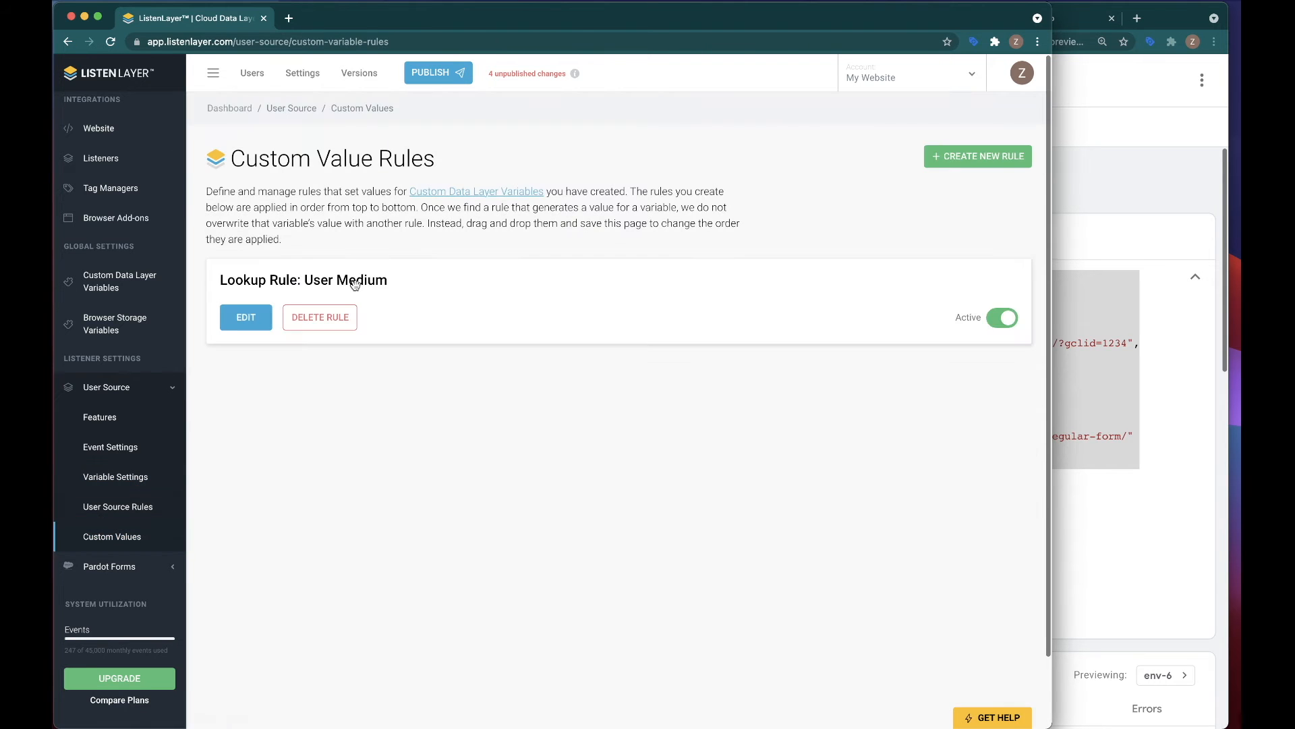
click(245, 317)
click(686, 342)
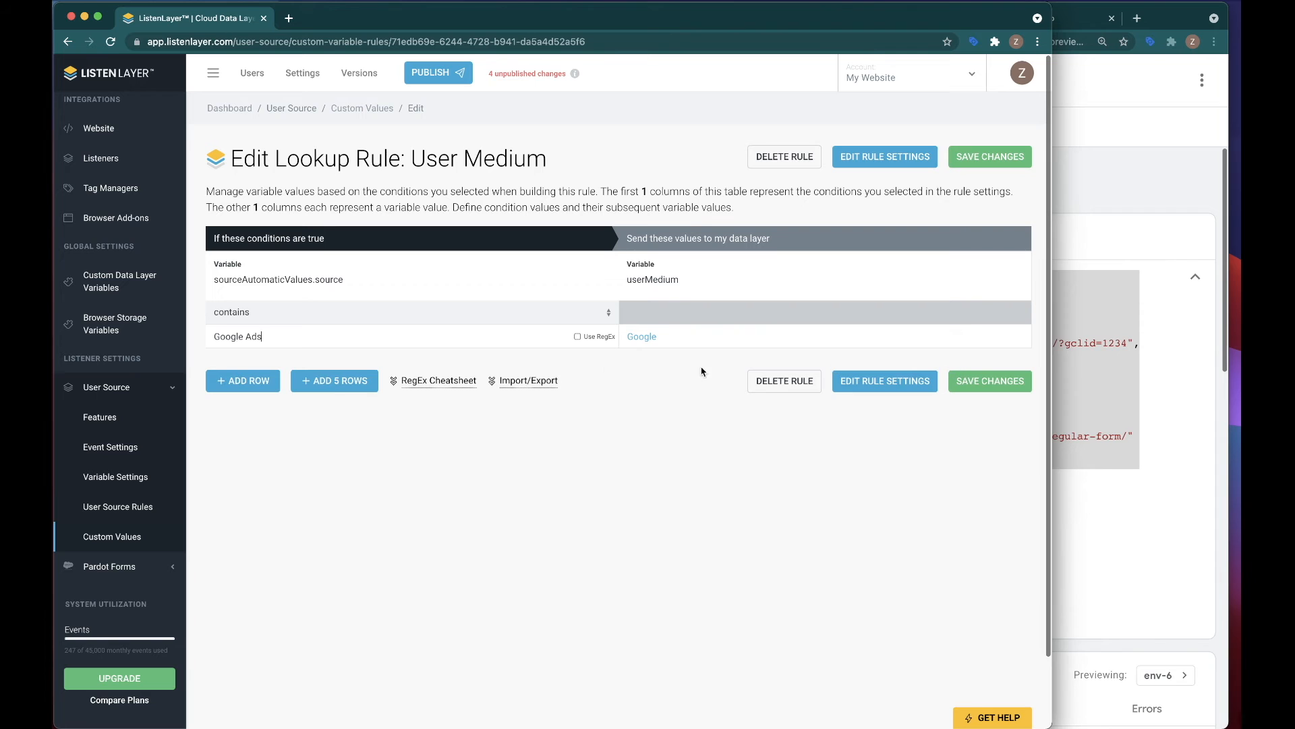
click(334, 380)
click(245, 362)
text(Microsoft Ads)
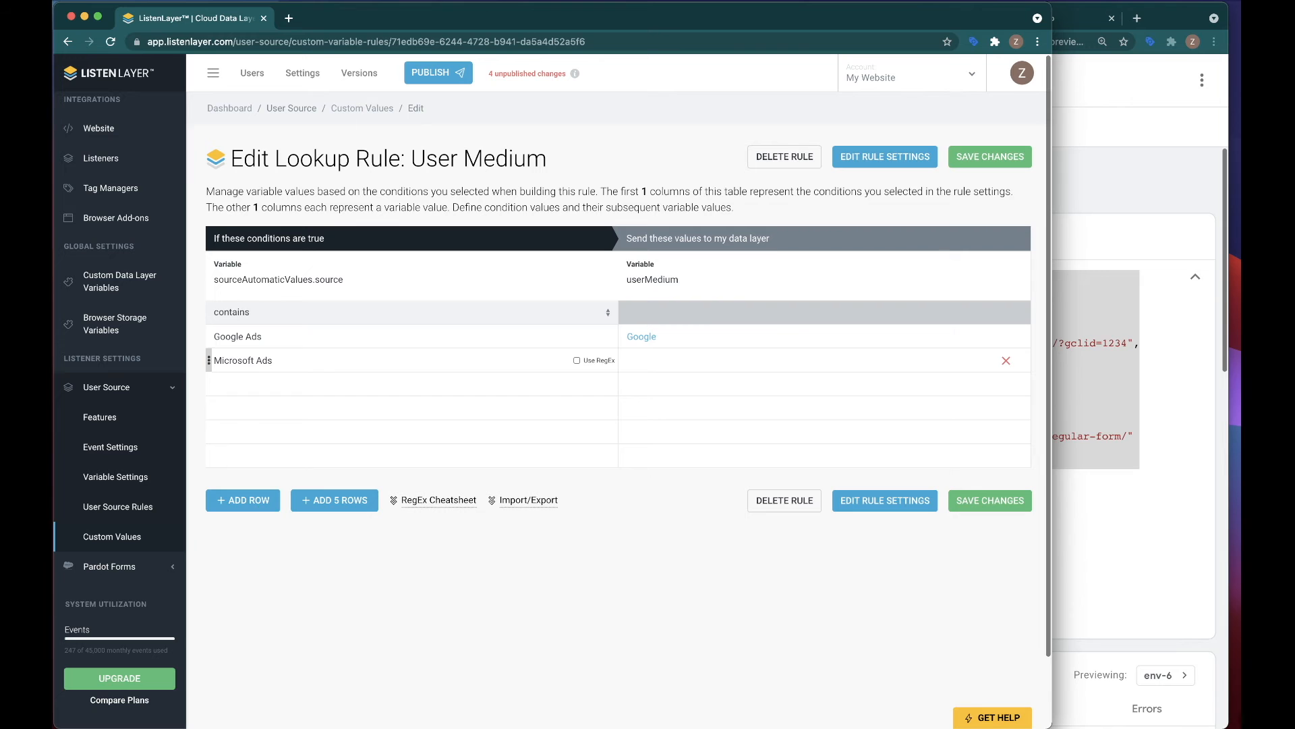
click(243, 382)
text(Facebook)
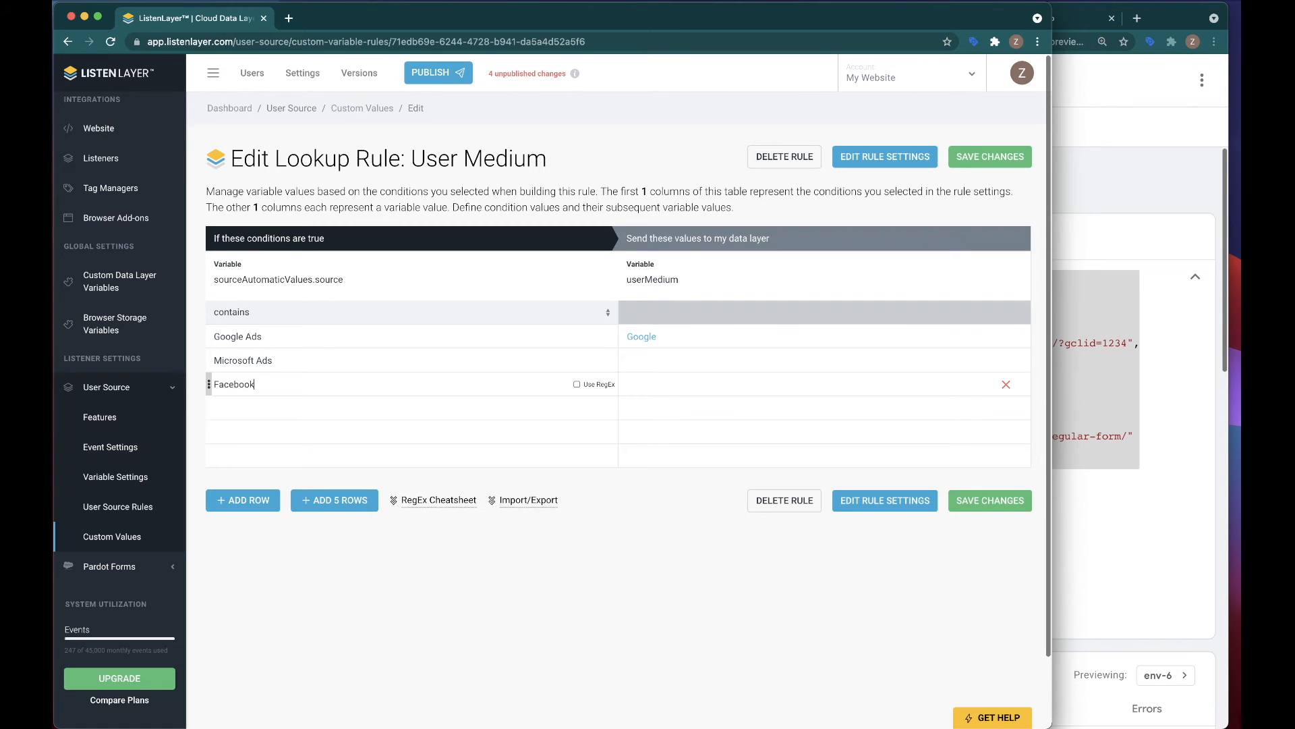
text( Ads)
click(1006, 409)
Step: Set userMedium to Microsoft for the Microsoft Ads row and to Facebook for the Facebook Ads row
click(650, 359)
text(Mic)
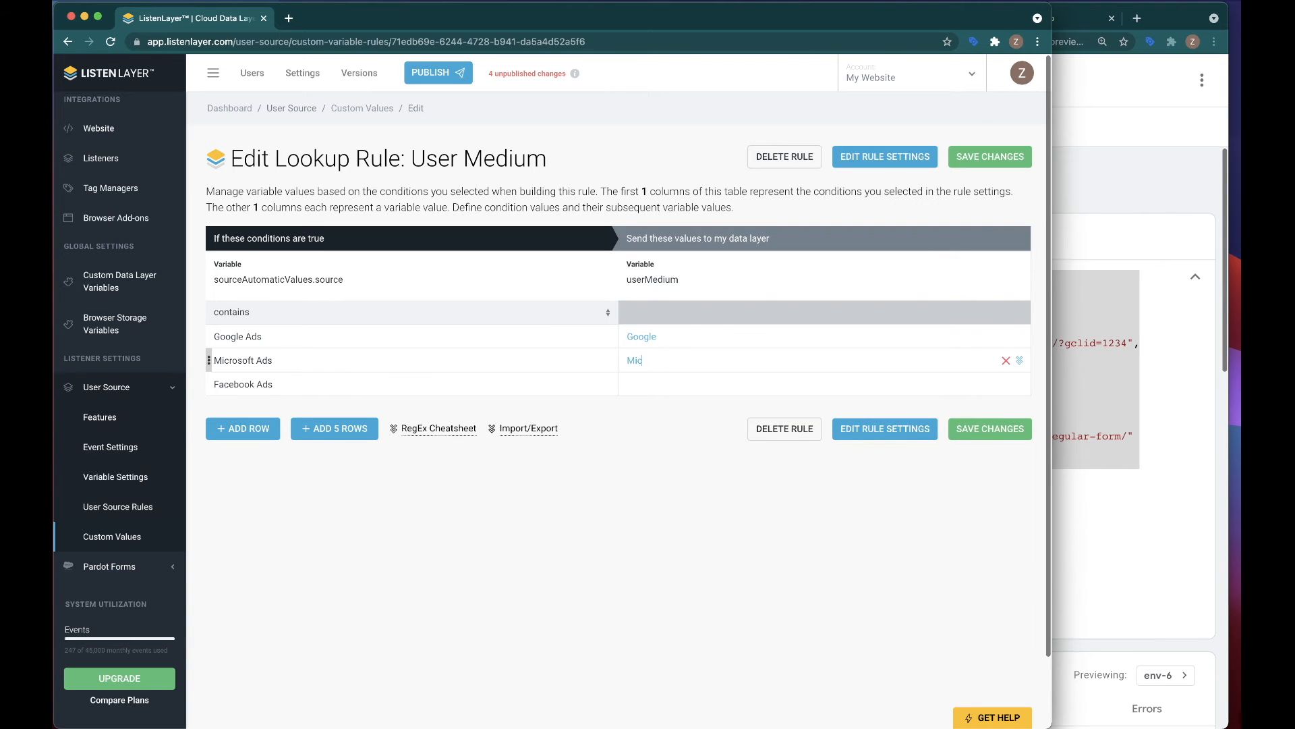
click(653, 375)
text(Facebook)
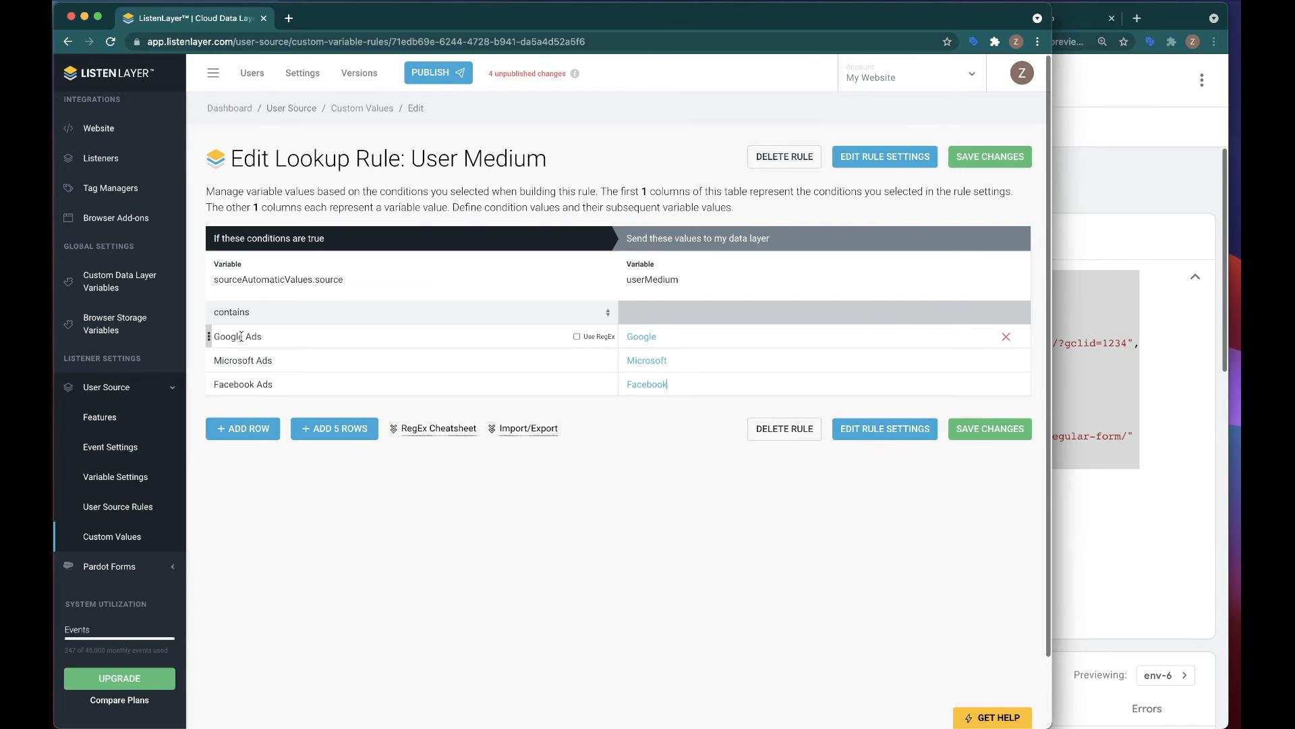
Step: Review the lookup rule's conditions against their userMedium values, and save the changes
drag(219, 336, 265, 337)
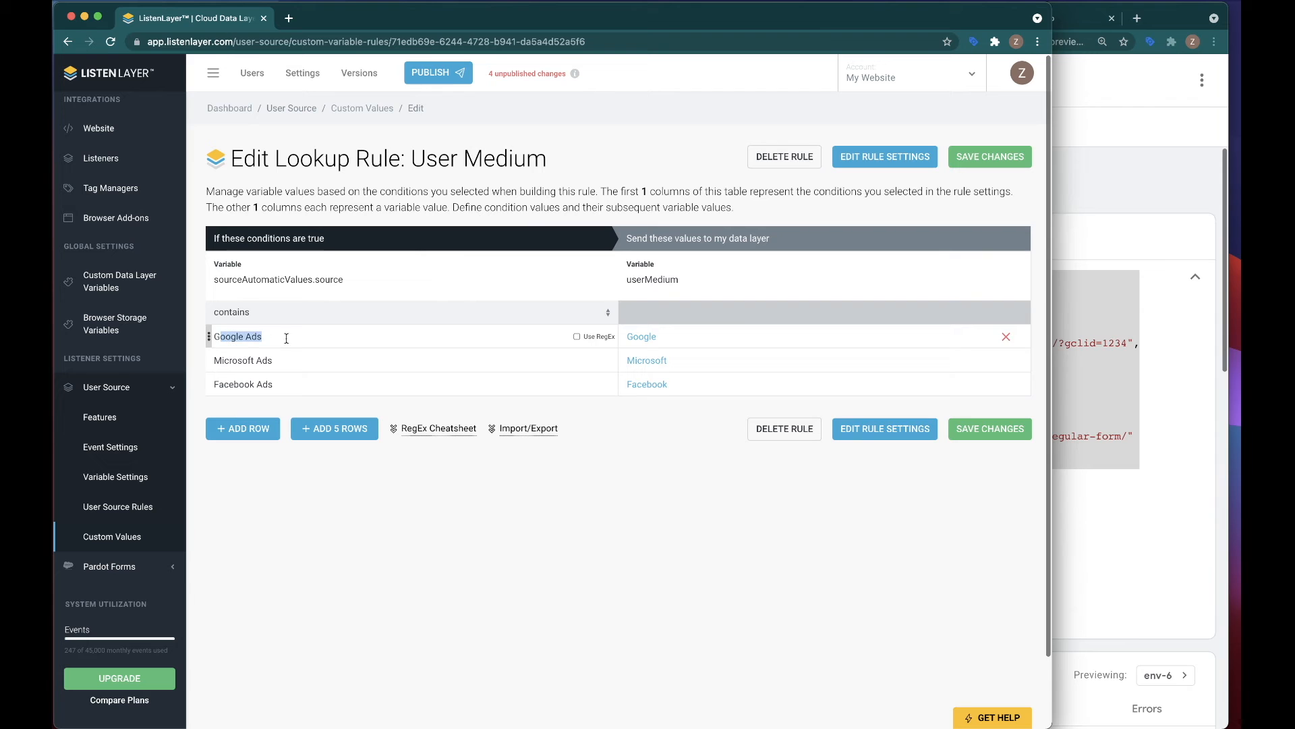
double_click(702, 341)
drag(214, 360, 296, 365)
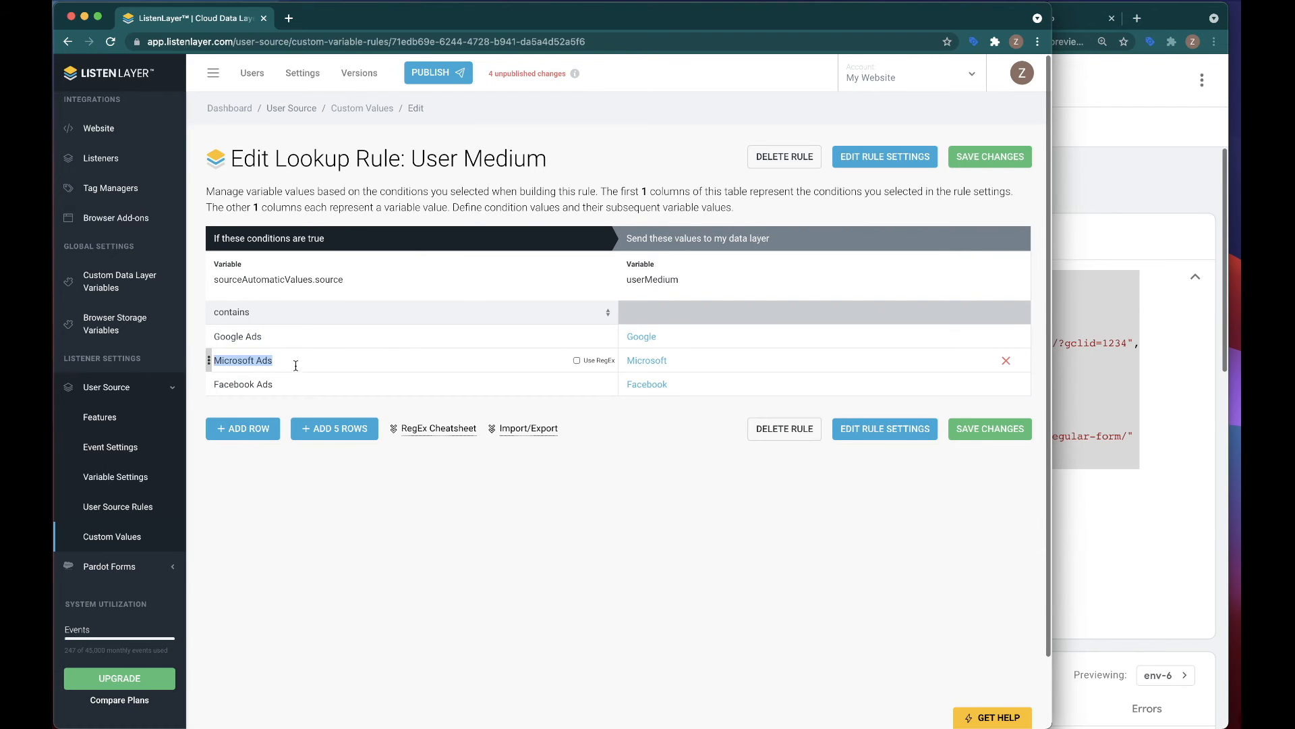
drag(671, 361, 599, 361)
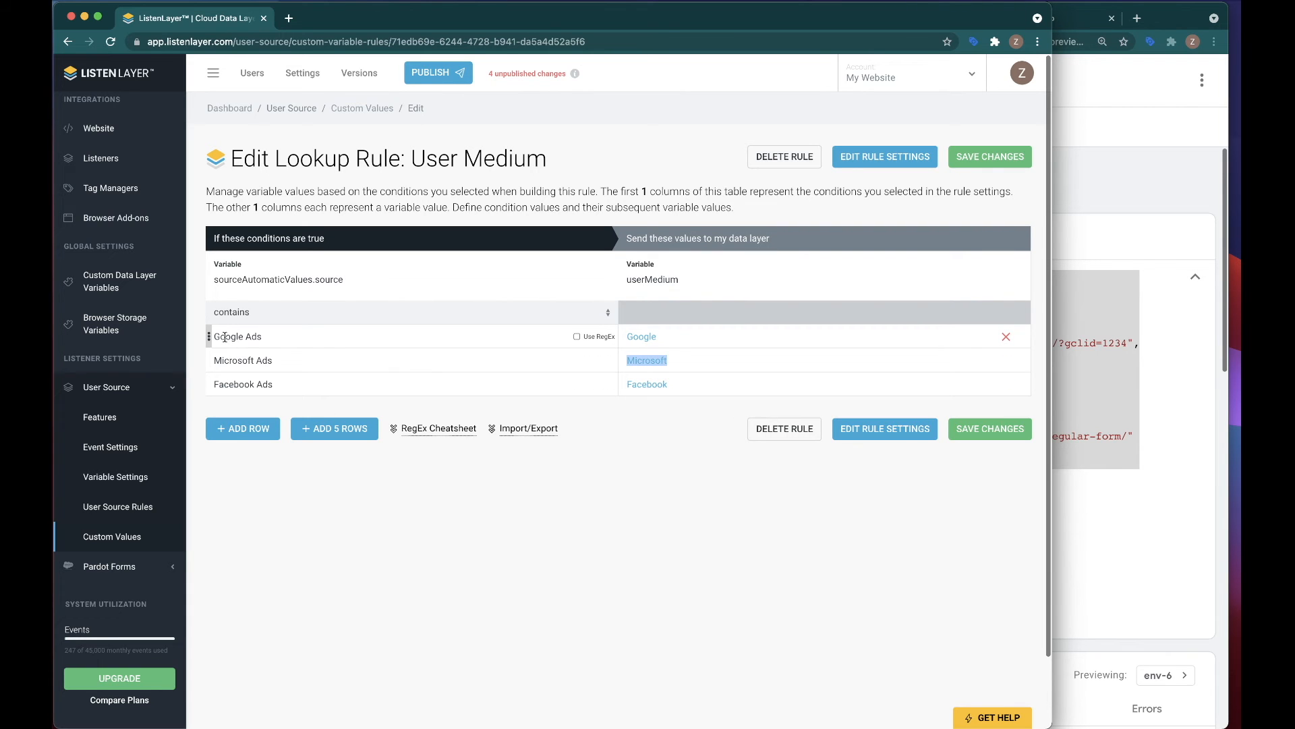
drag(258, 336, 208, 334)
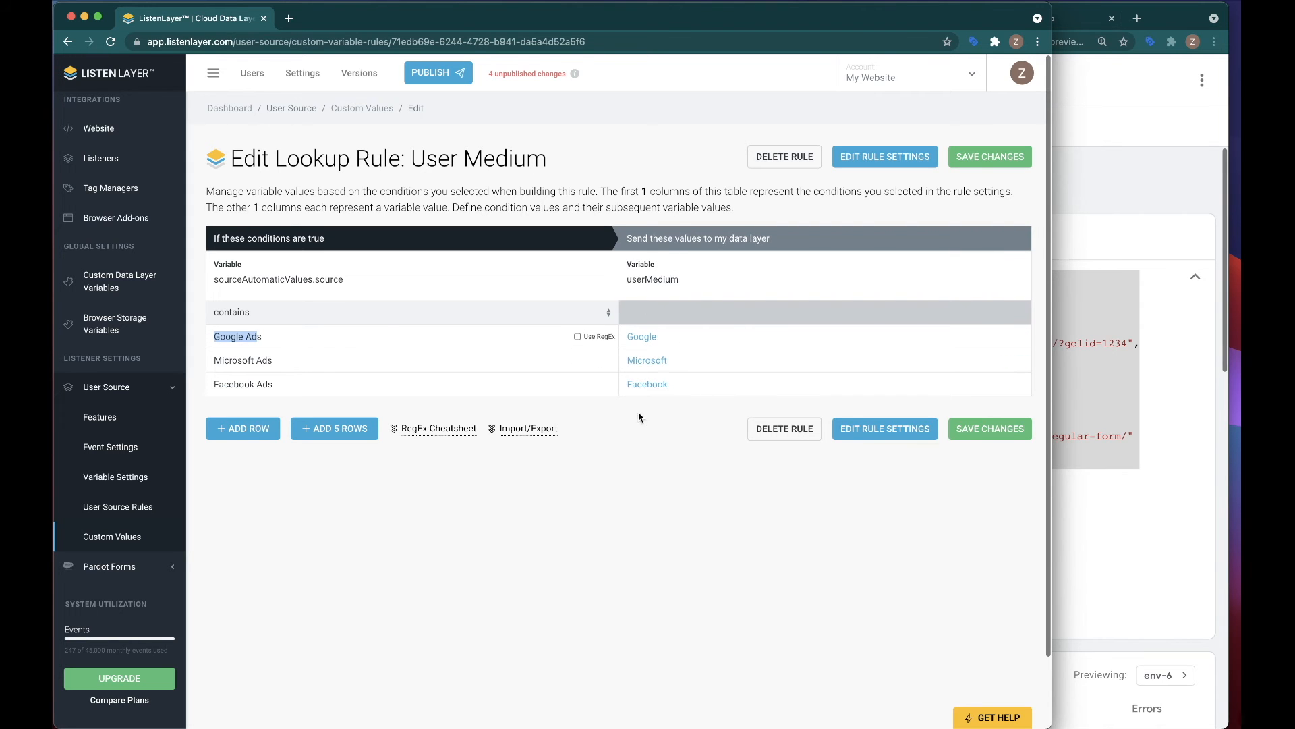
click(1005, 433)
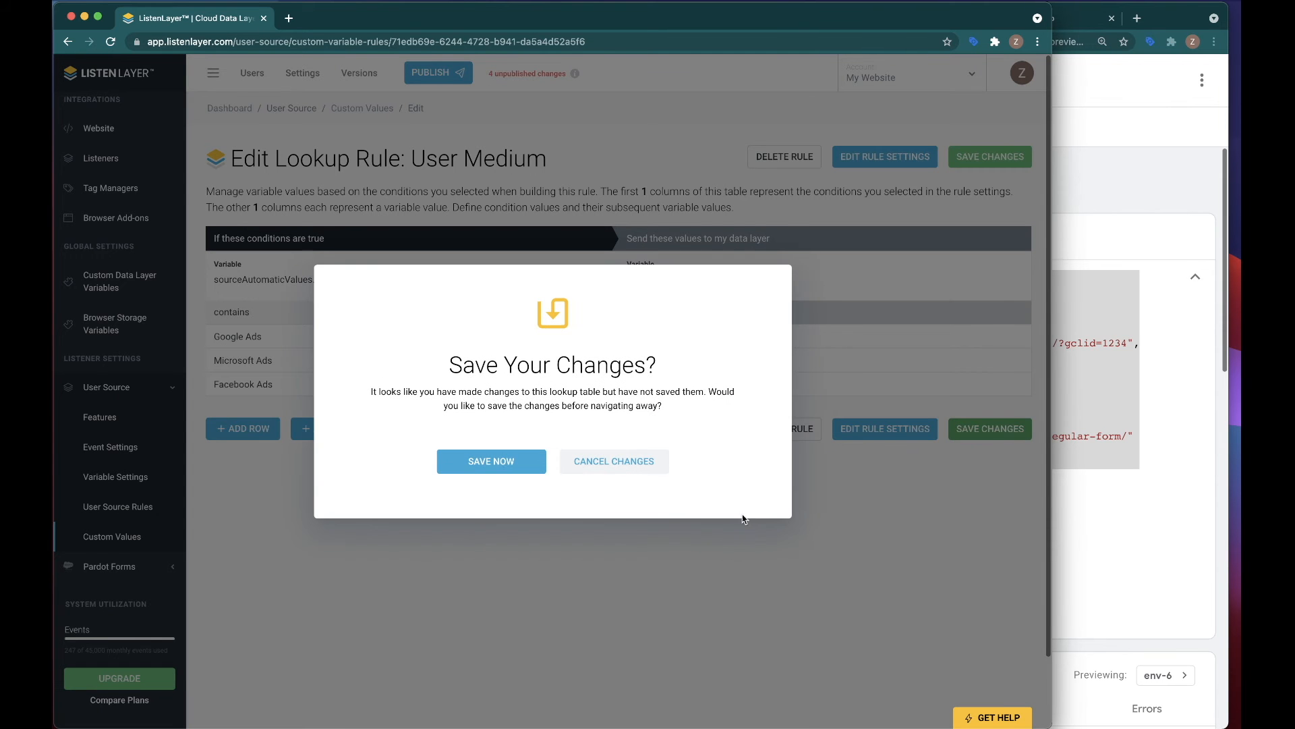
click(499, 465)
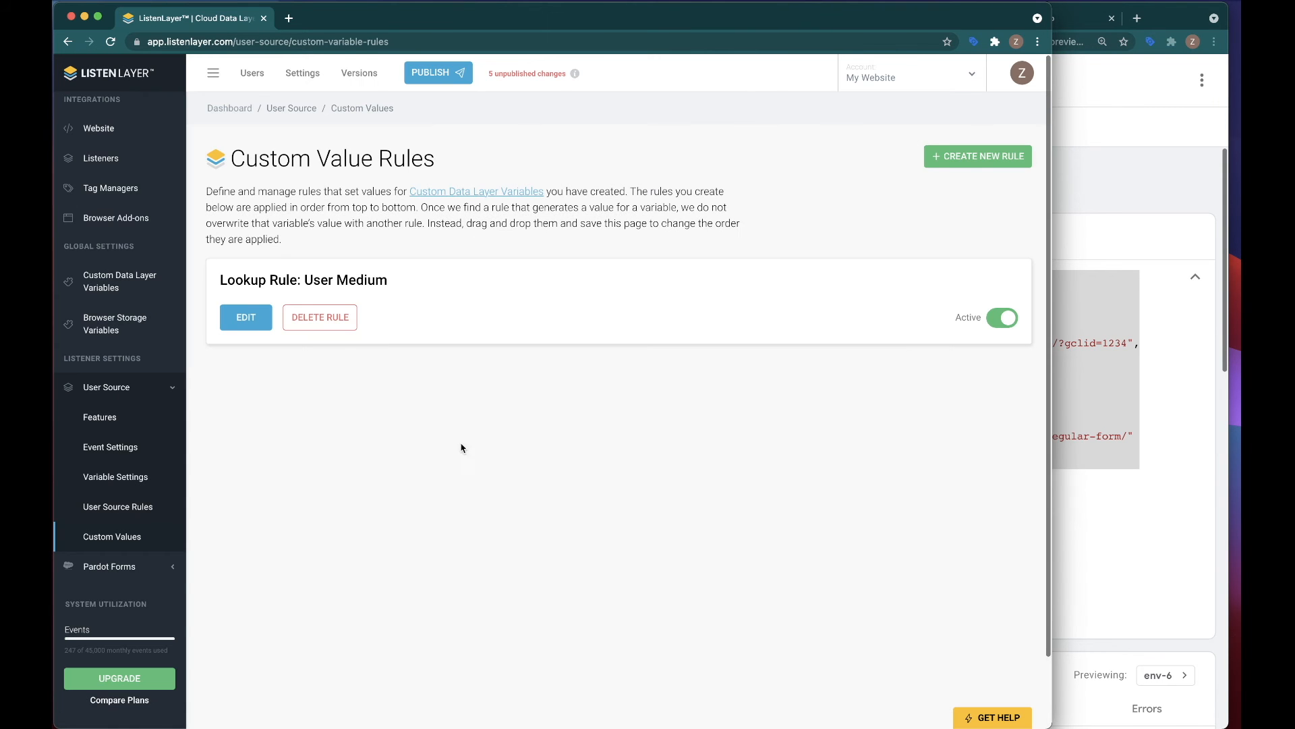
Step: Publish the pending changes as a version named User Medium
click(459, 76)
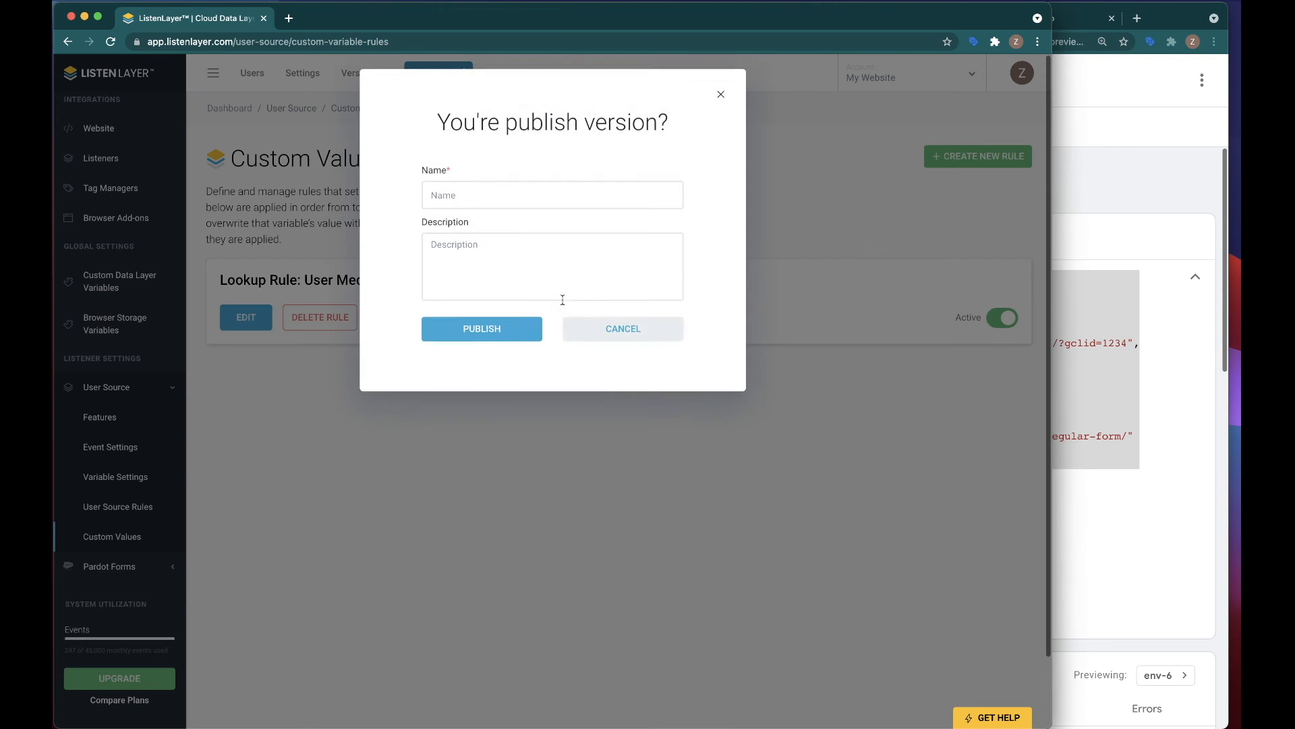
click(465, 197)
text(U)
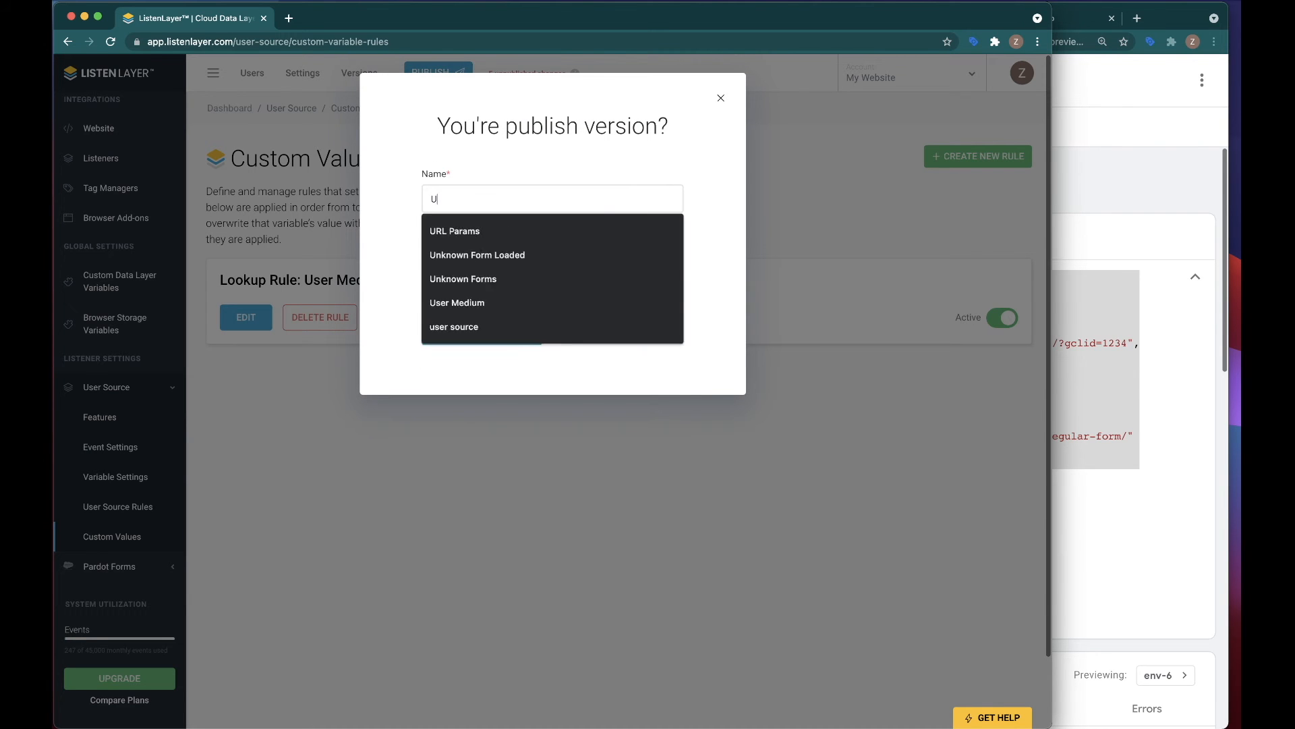
text(ser Medium)
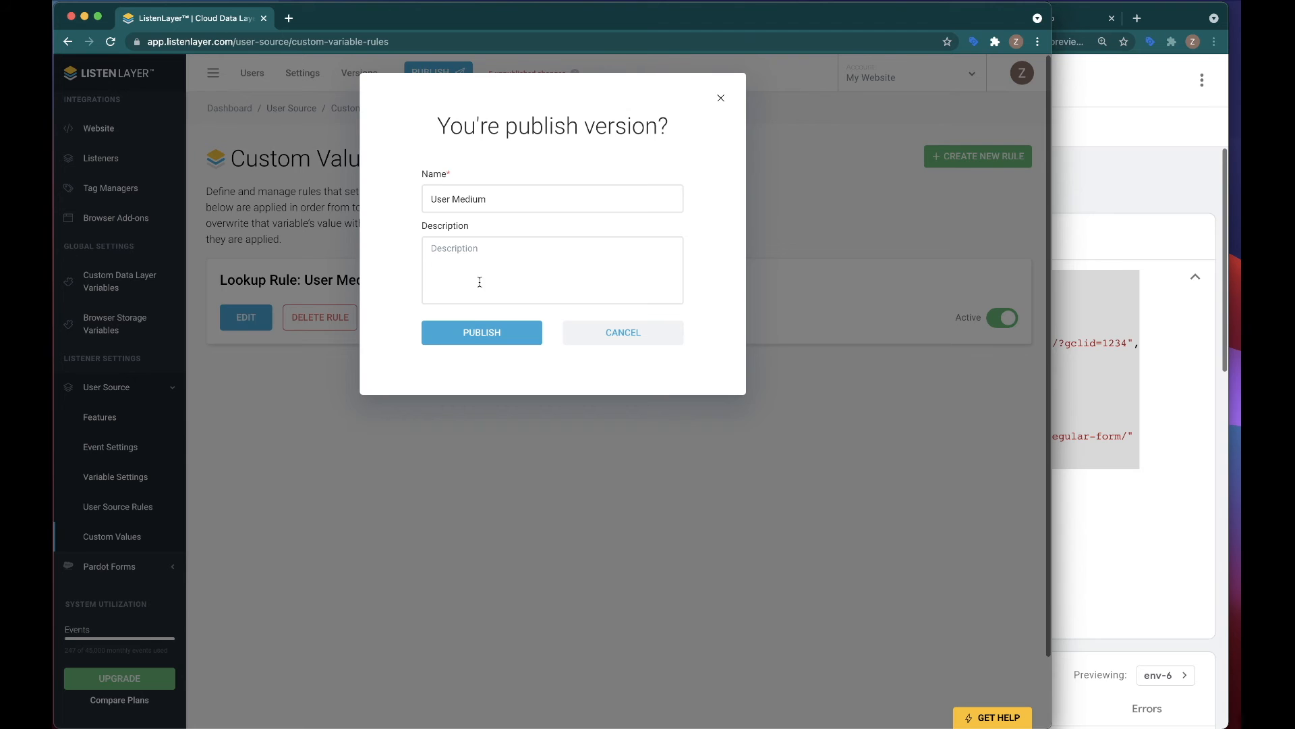
click(477, 332)
Step: Switch to the demo site and load its home page without the utm_medium and utm_source parameters
click(1185, 190)
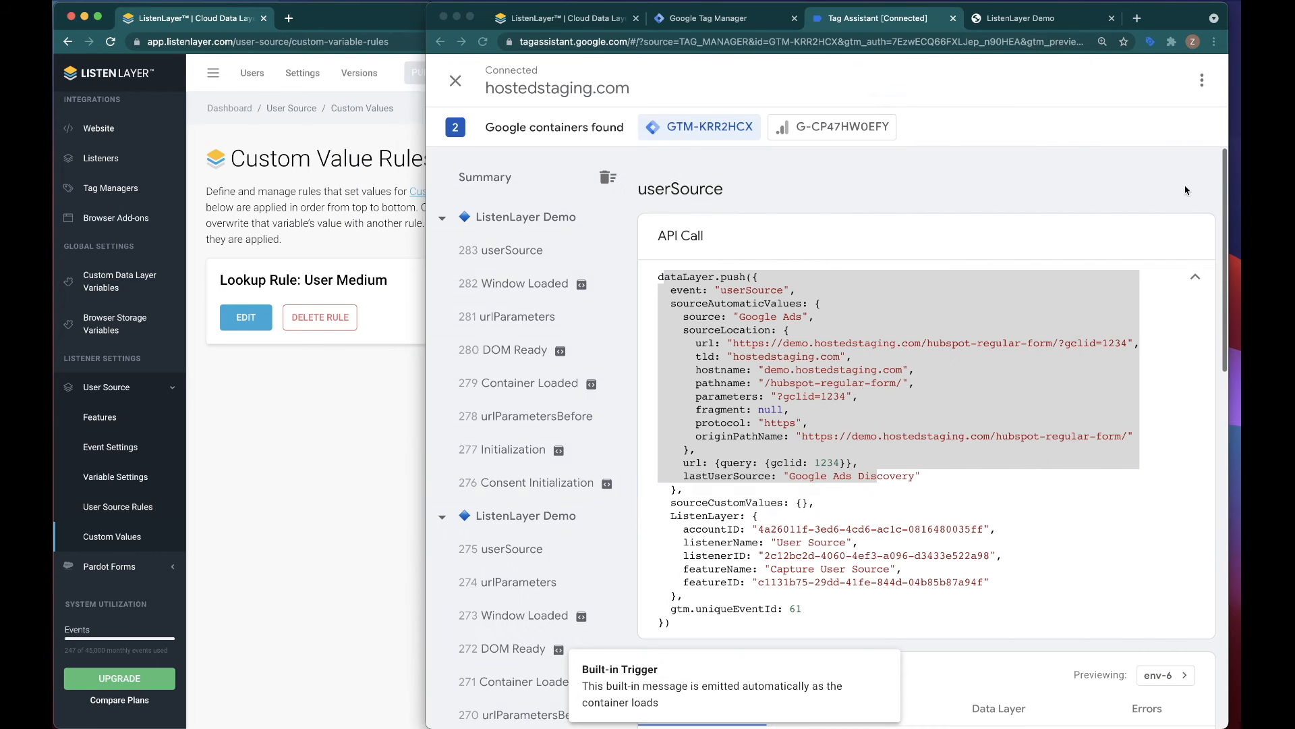
click(1016, 18)
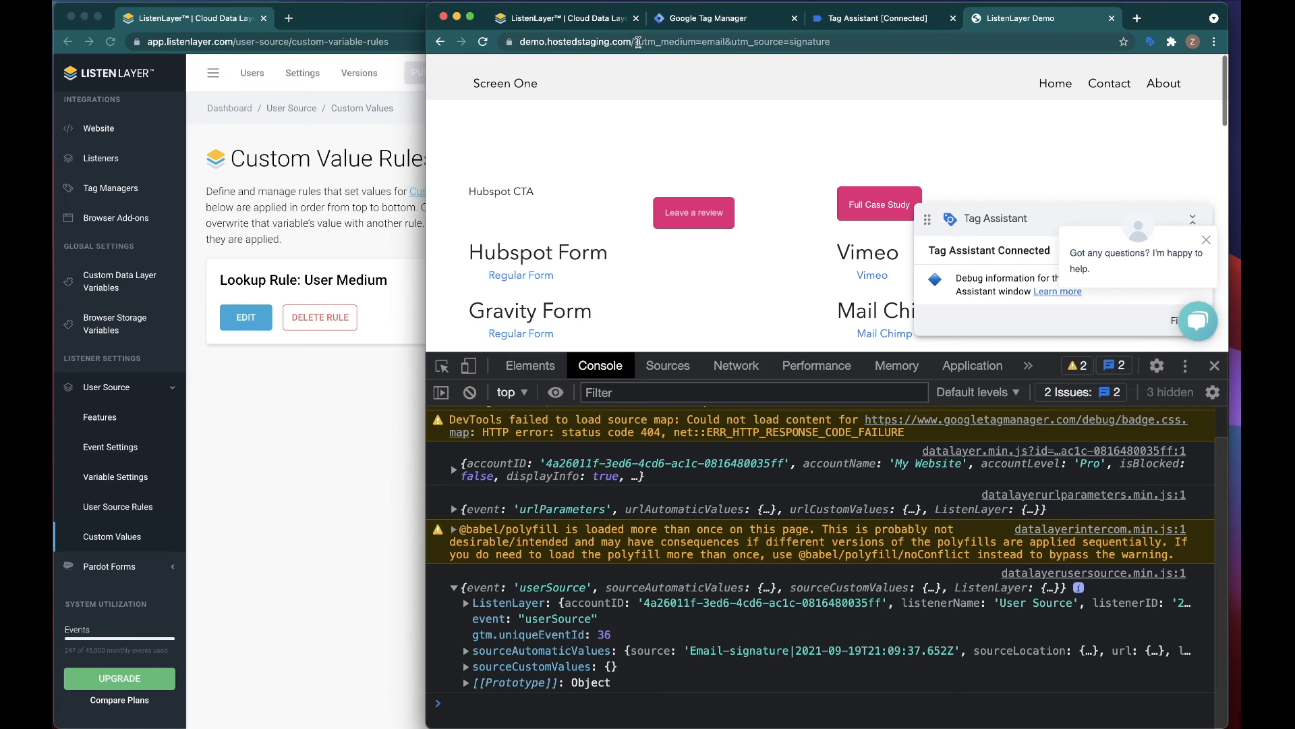
drag(638, 42, 862, 42)
key(BackSpace)
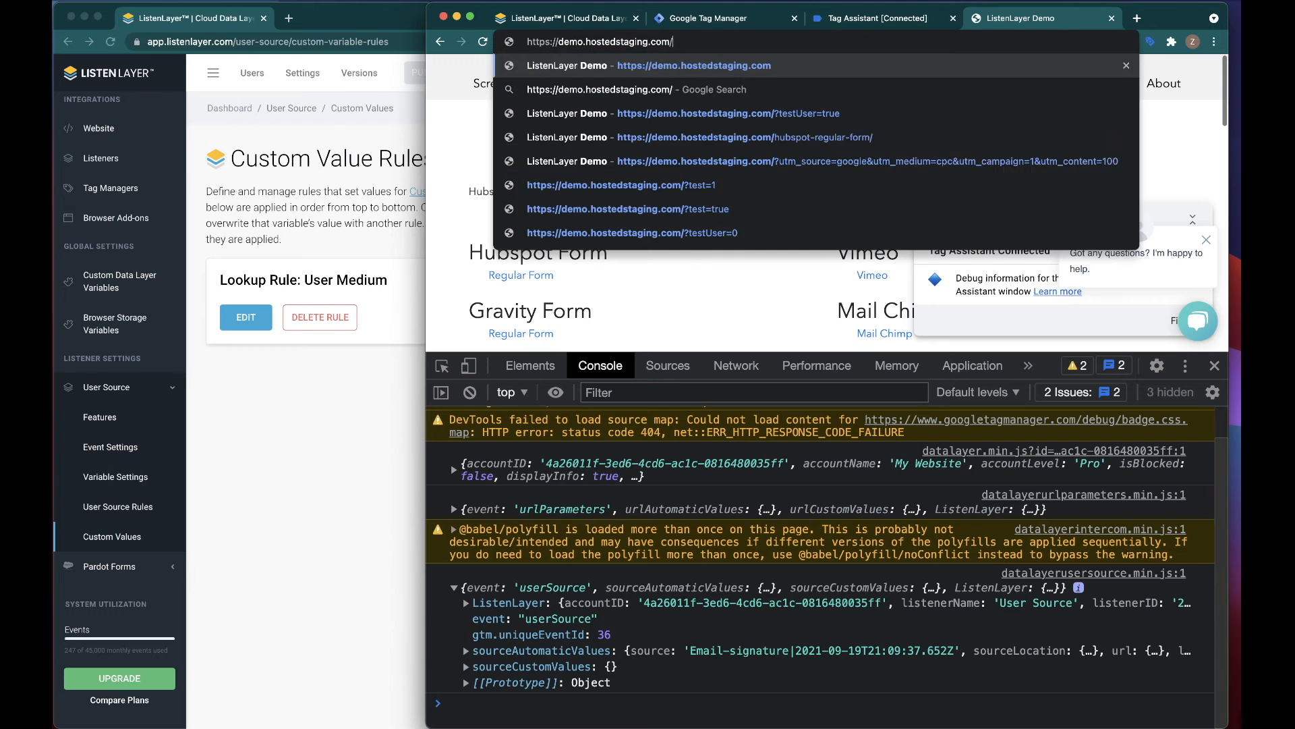
key(Return)
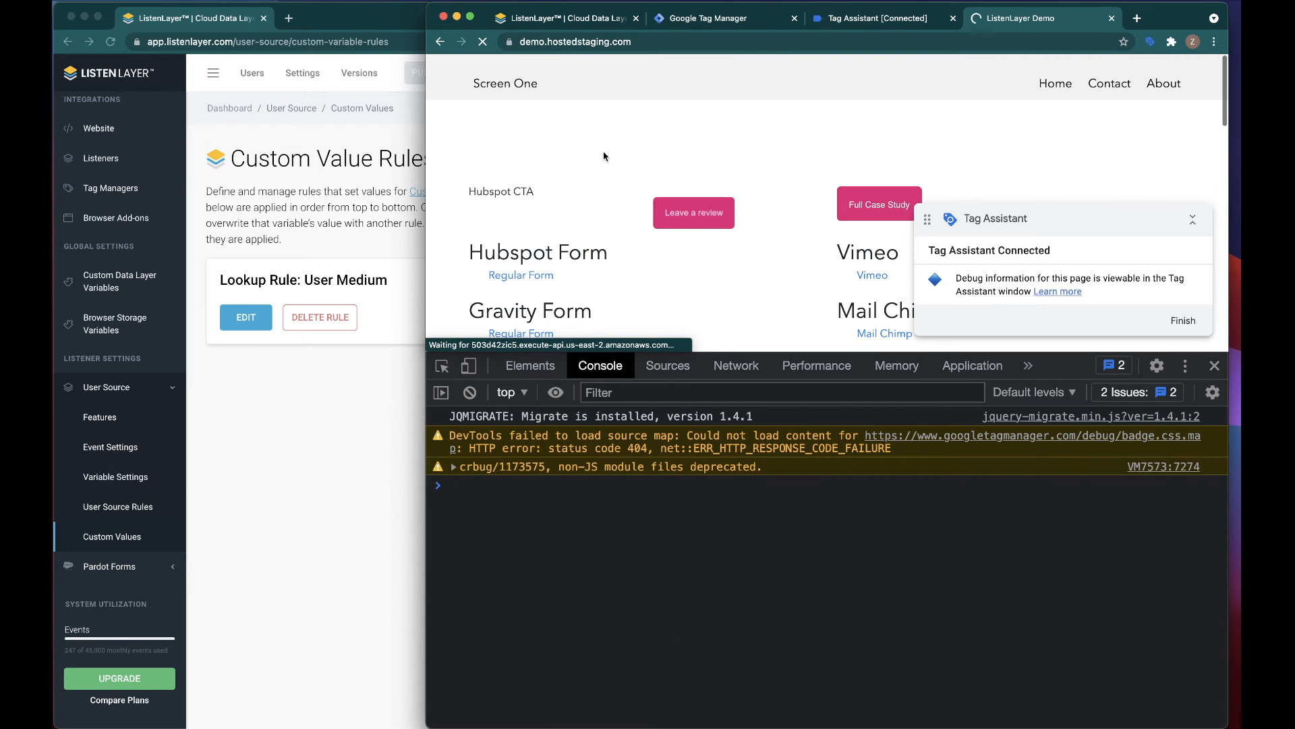
Step: Reload the demo home page and examine the browser console for a userSource event
right_click(470, 134)
click(488, 78)
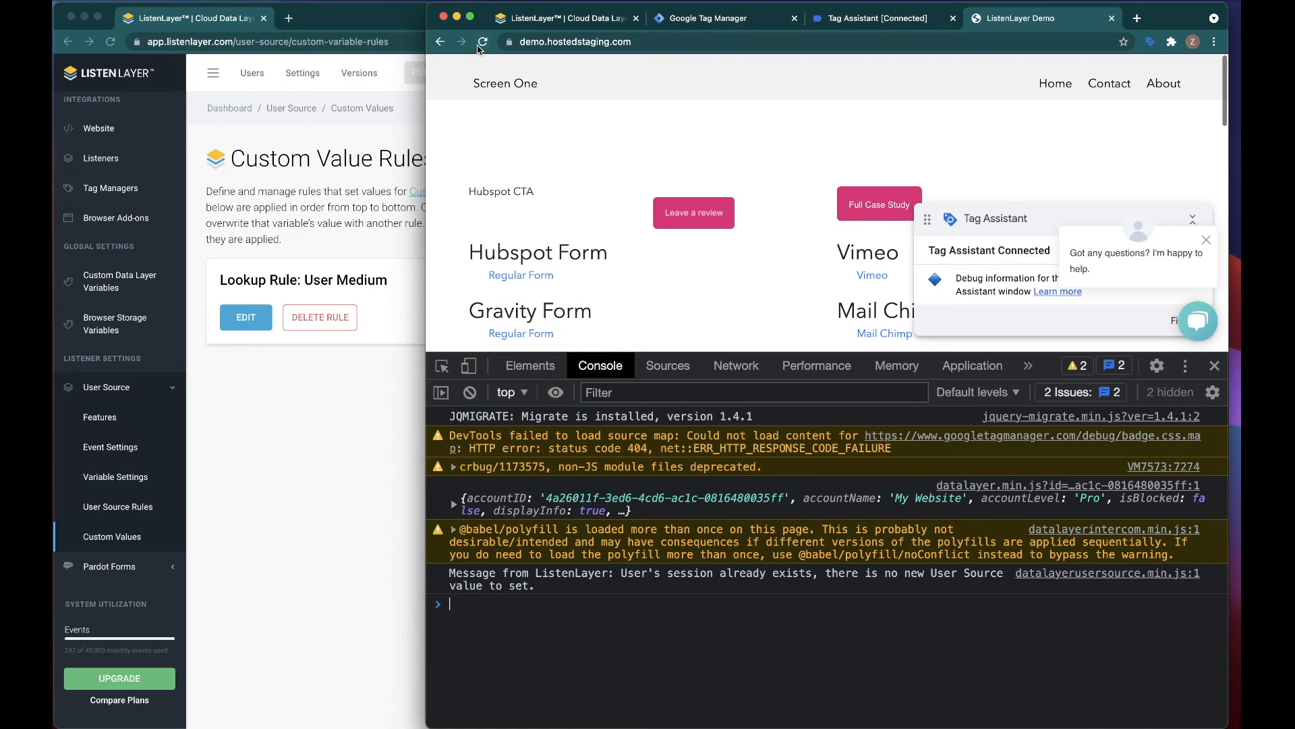
right_click(483, 45)
click(498, 104)
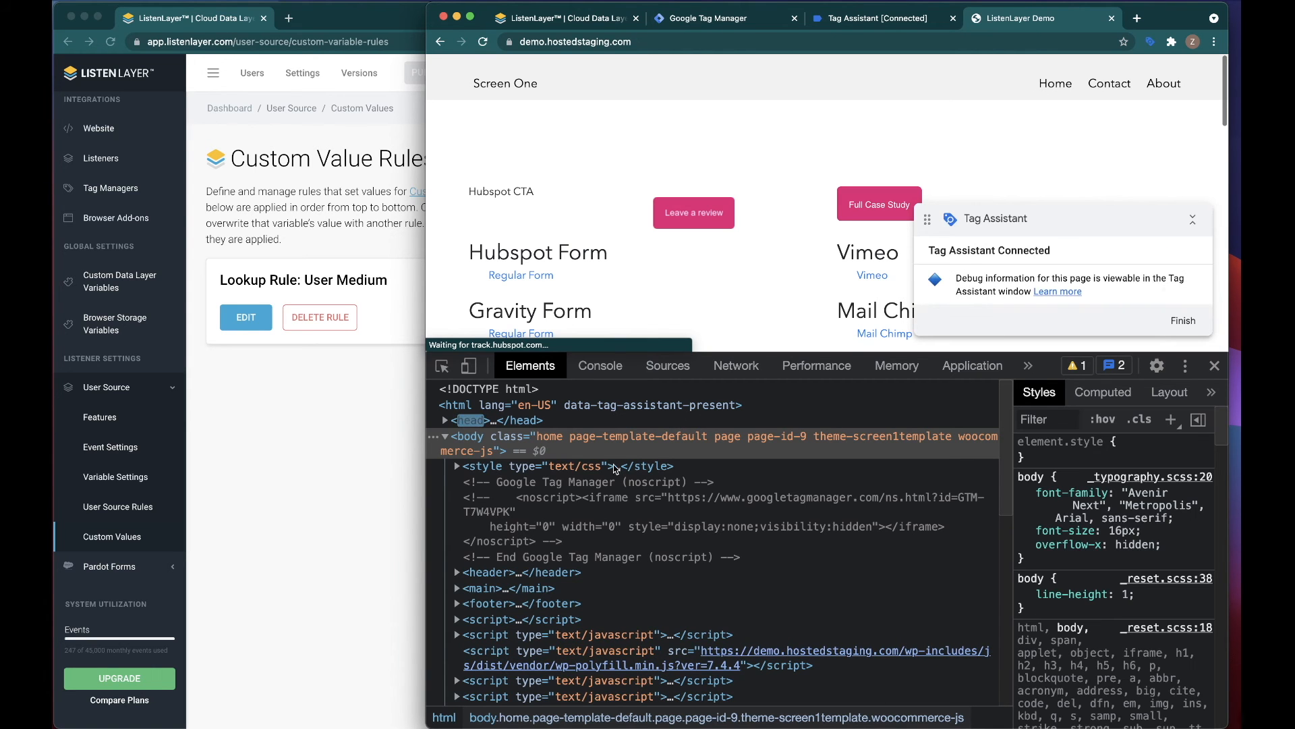
scroll(611, 463, down, 1)
scroll(609, 462, down, 5)
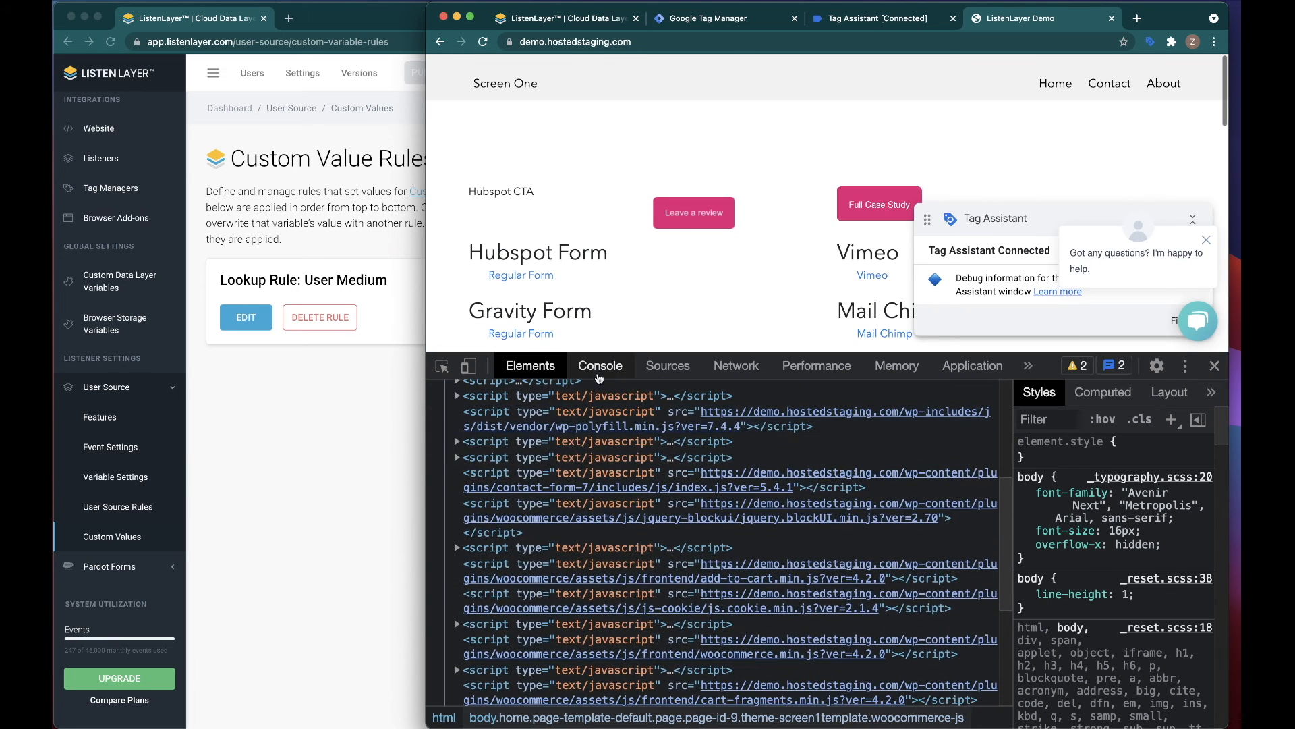
click(599, 368)
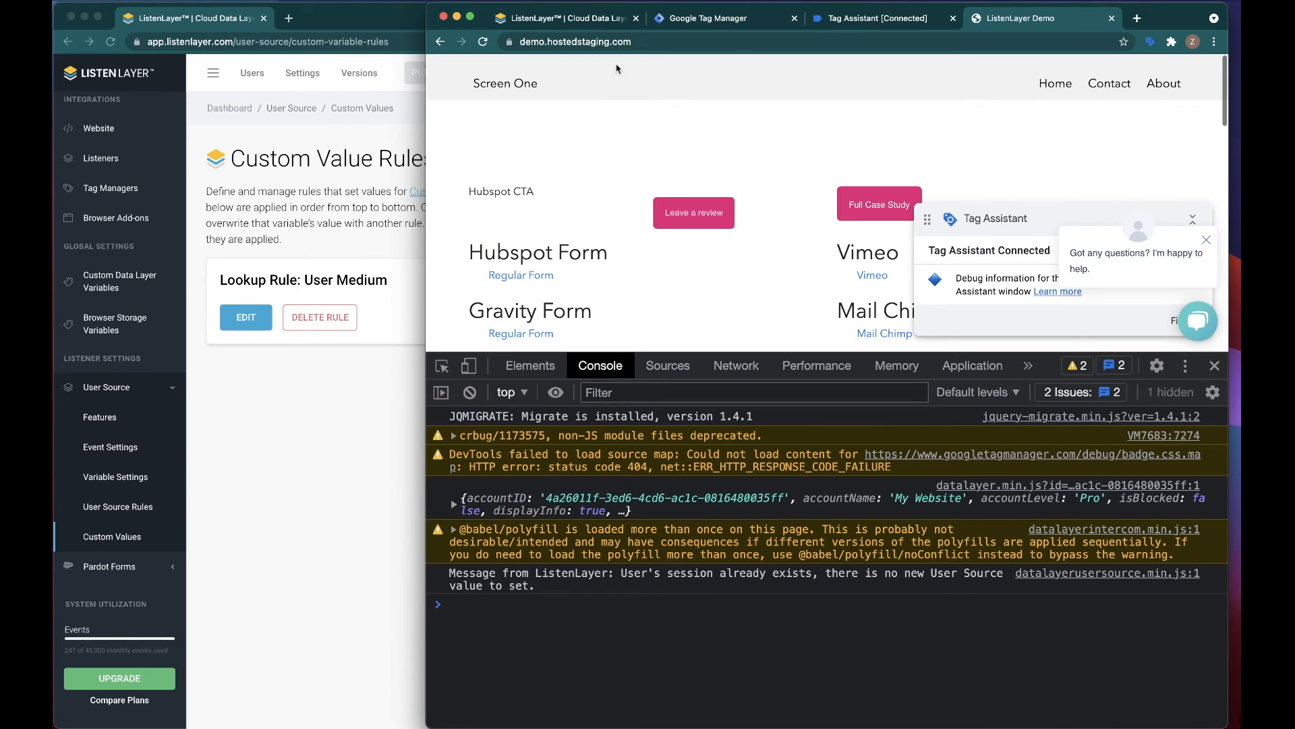
Step: Load the demo home page with the parameter gclid=1234 added to its address
click(651, 42)
key(End)
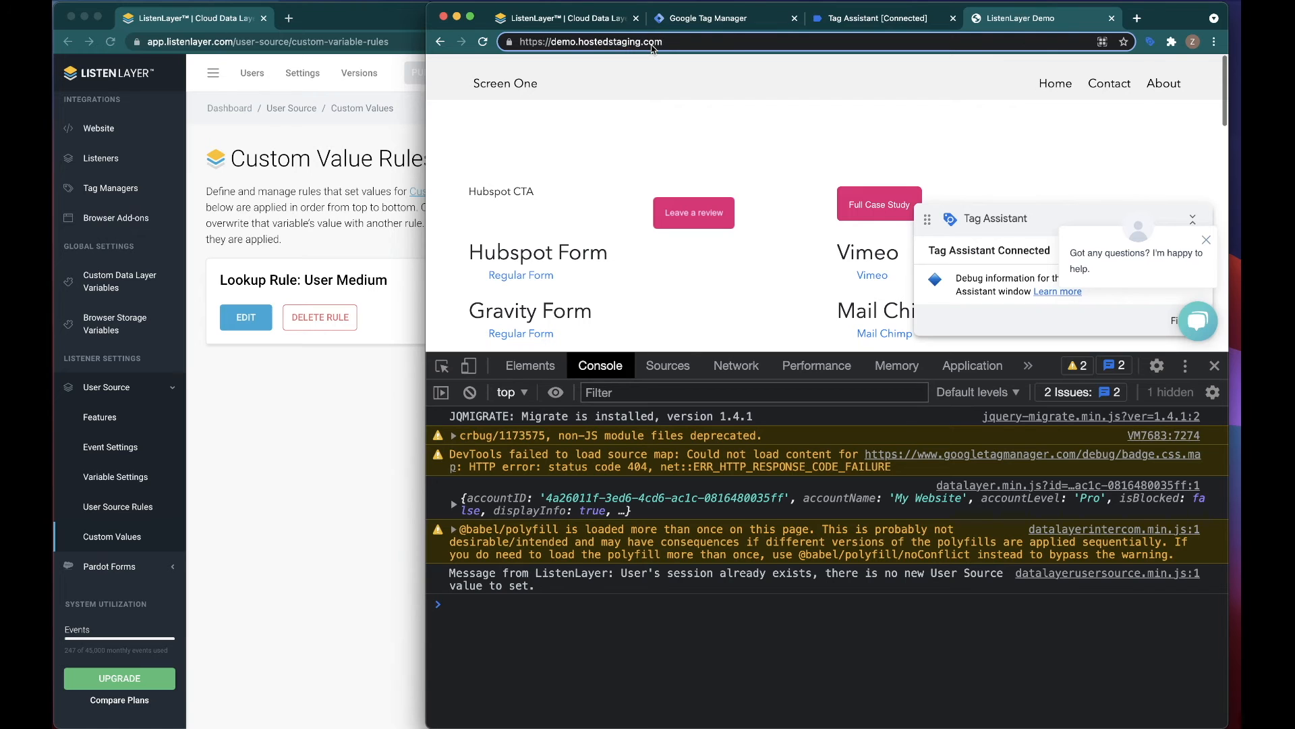
text(?g)
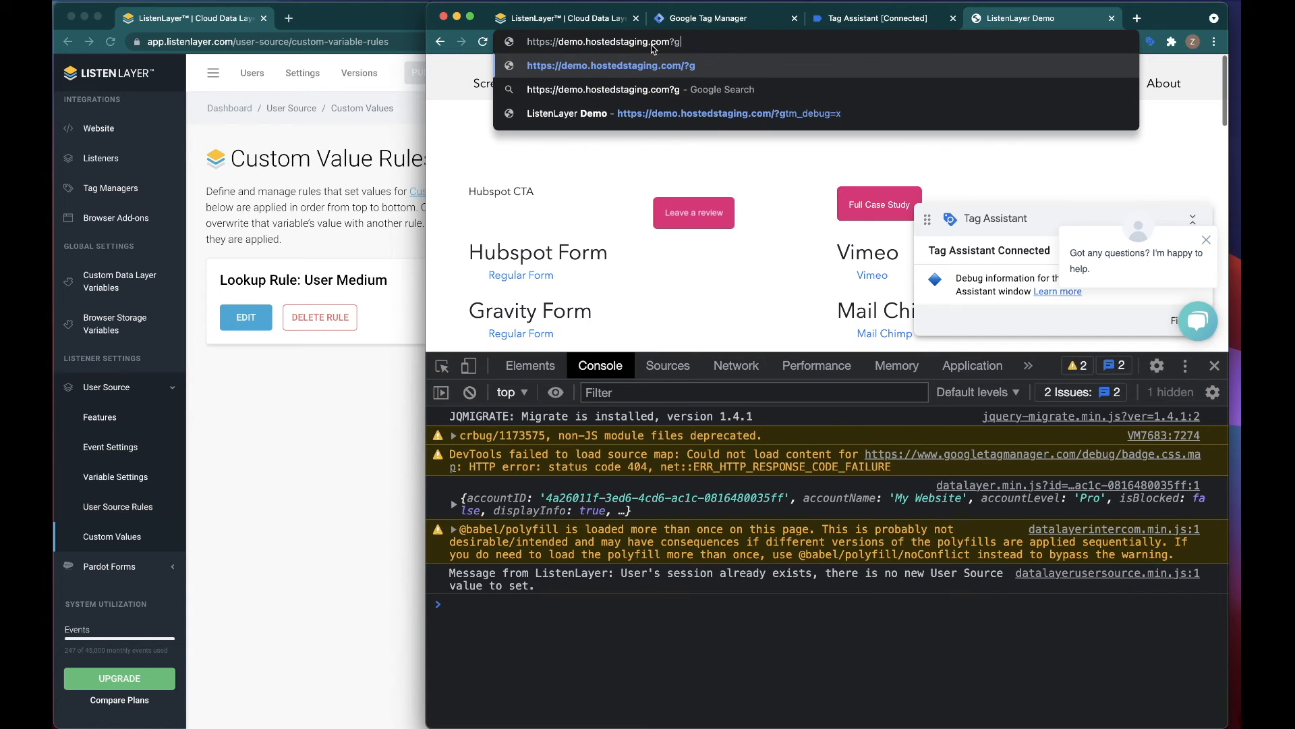
text(clid=1234)
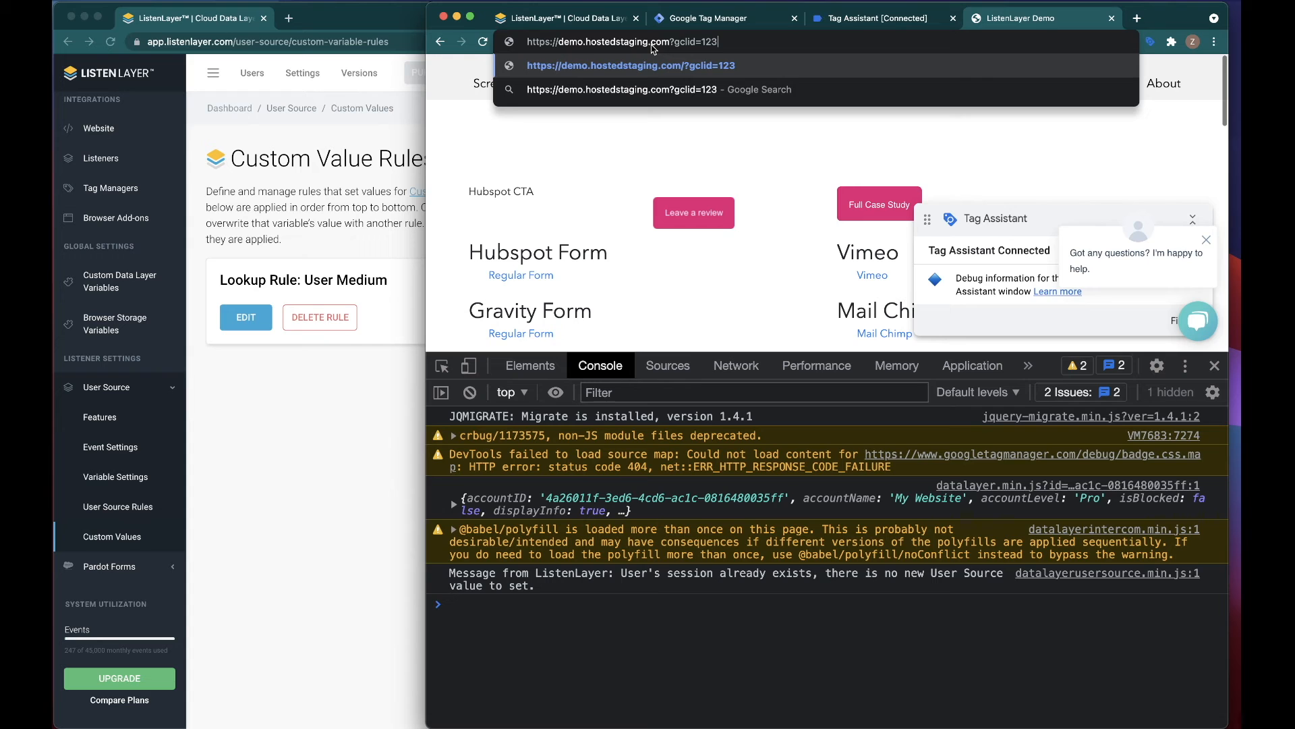
key(Return)
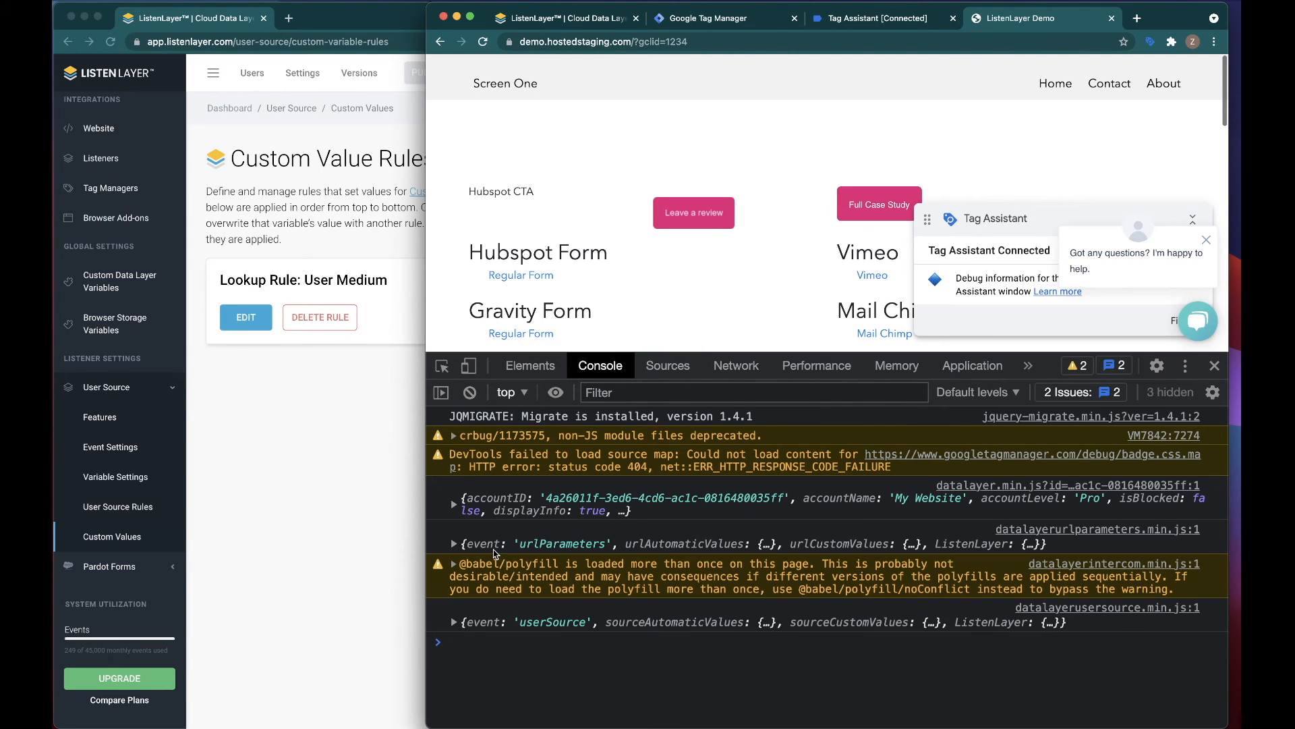
Step: Expand the userSource event and its sourceCustomValues in the console to examine the userMedium value
click(454, 622)
scroll(453, 624, down, 1)
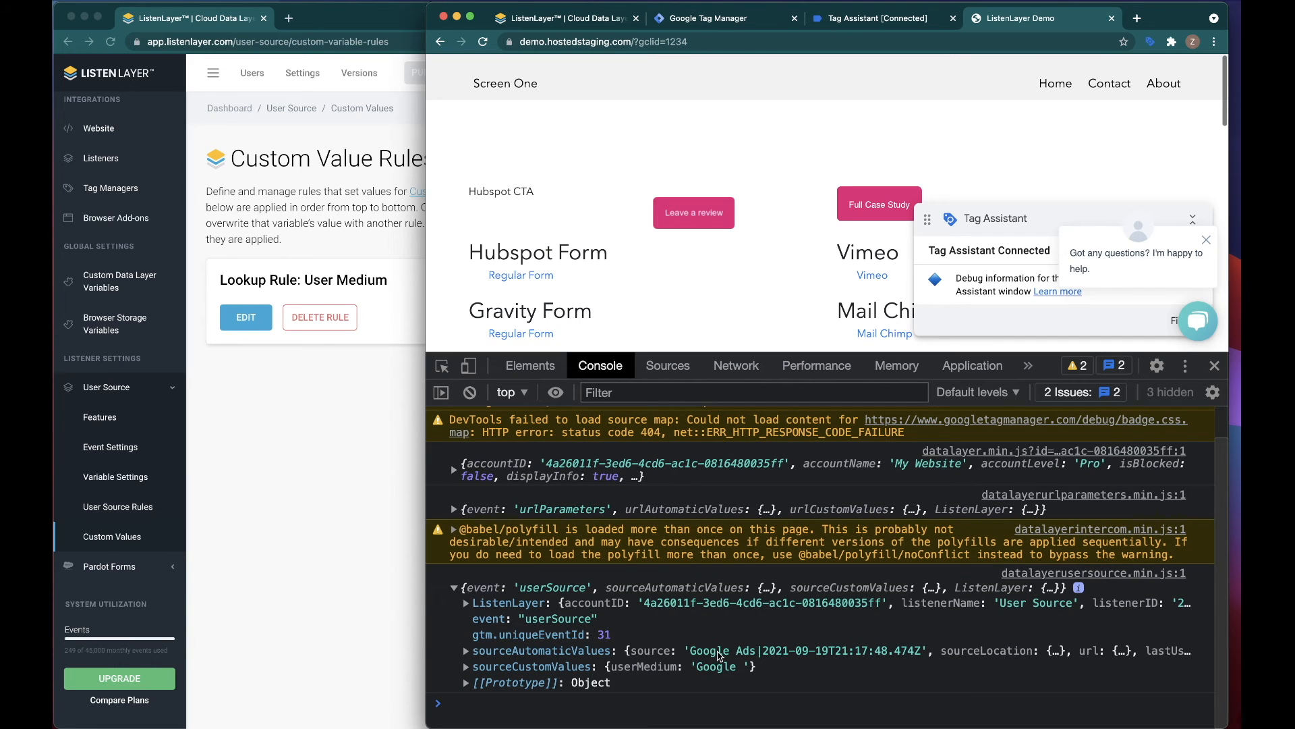
click(496, 665)
scroll(496, 659, down, 1)
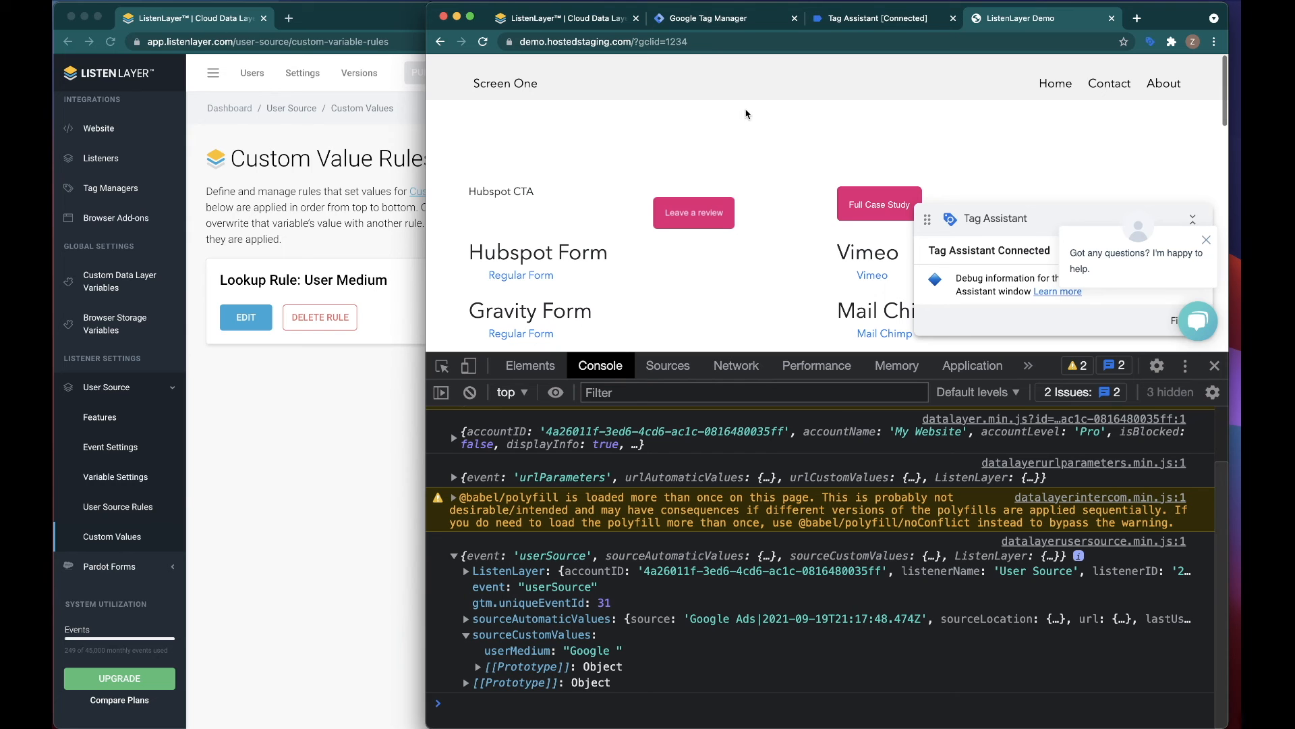
Step: Switch to ListenLayer, open the Query String Rules of the user source rules, and select the google-discovery row's utm_source parameter name
click(342, 400)
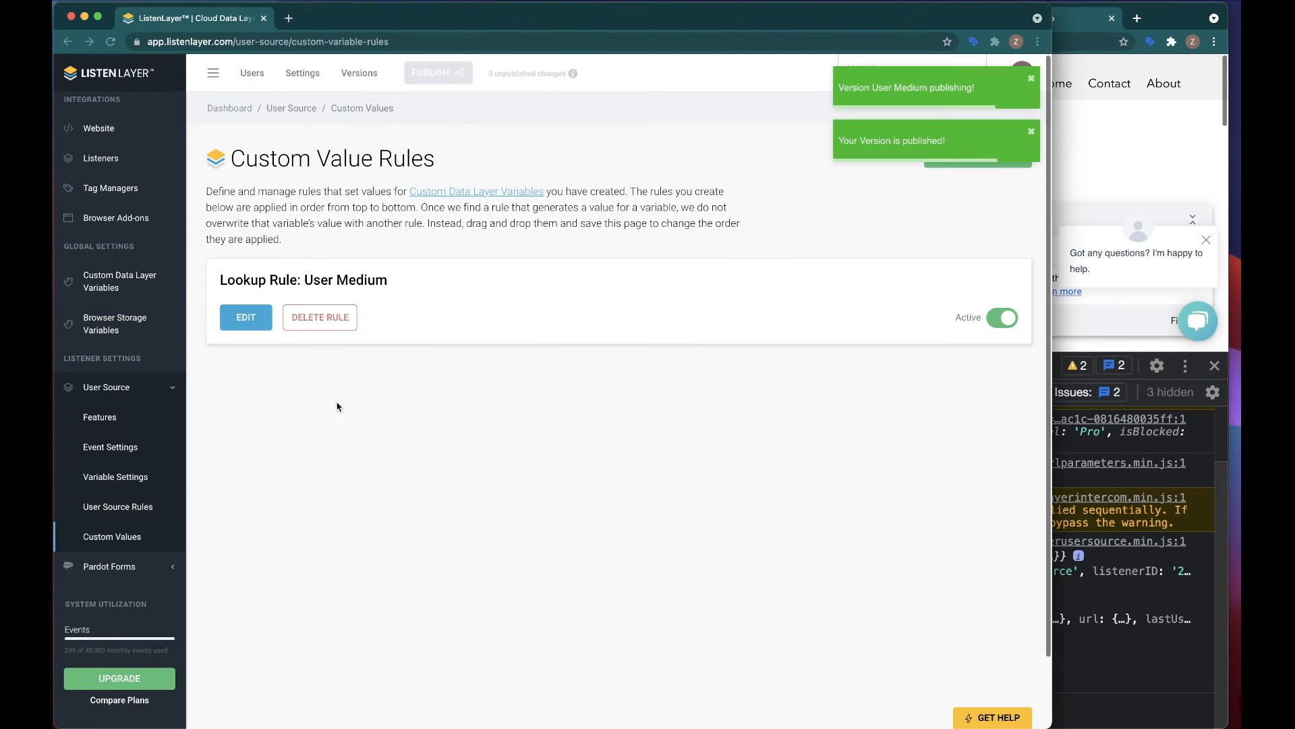
click(145, 515)
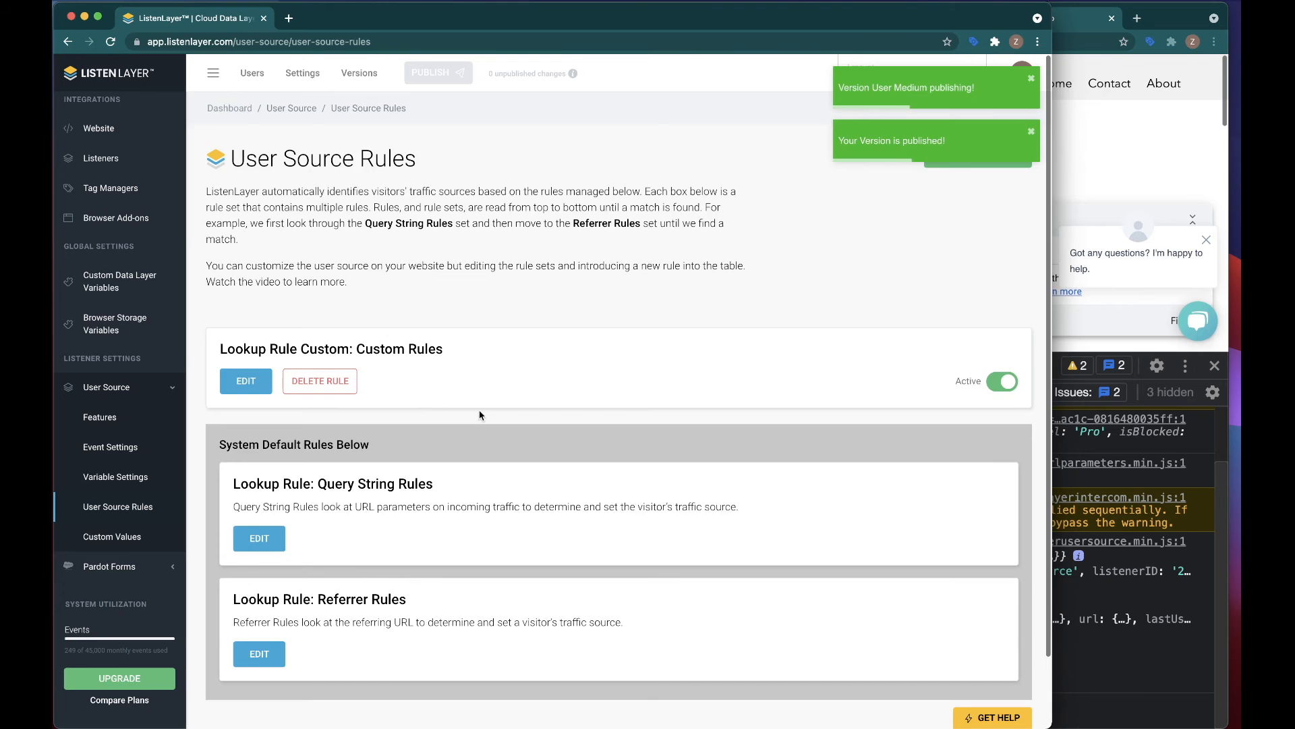
scroll(405, 472, down, 2)
click(257, 460)
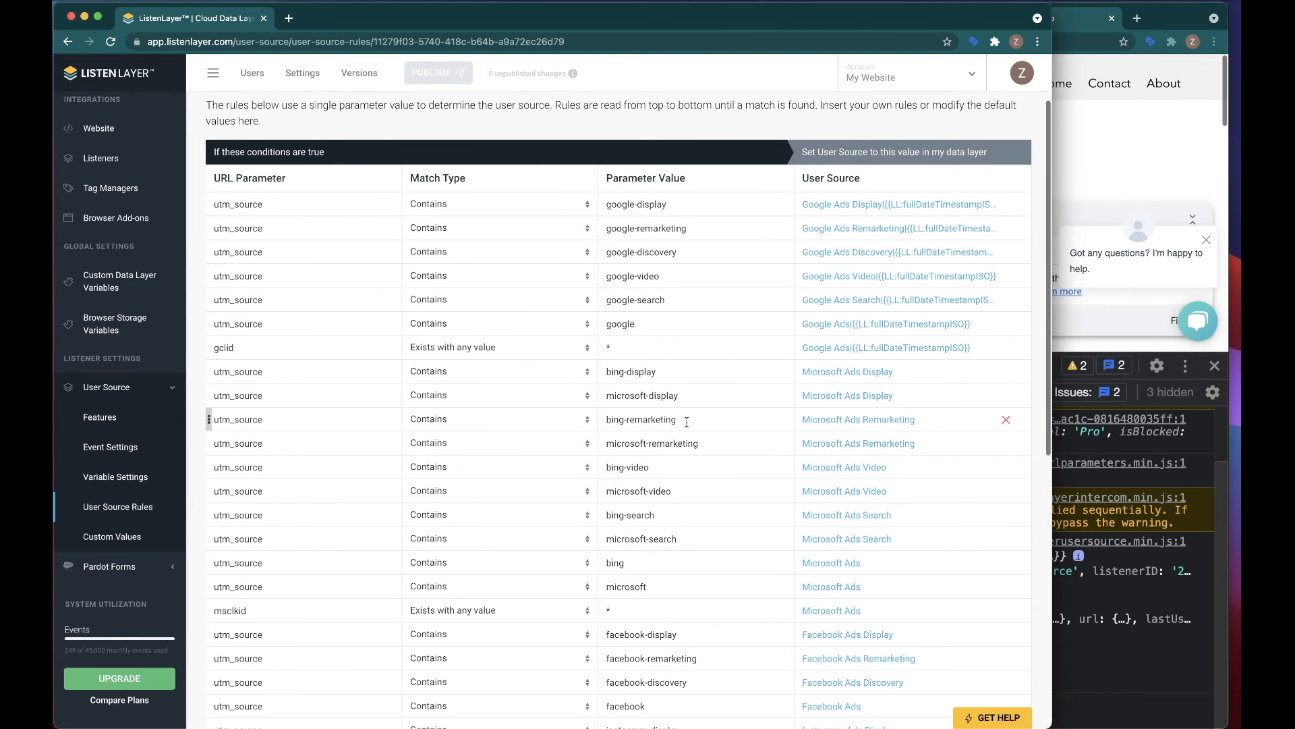
double_click(273, 254)
Step: Switch back to the demo site and load its home page with utm_source=google-discovery in place of the gclid parameter
click(1098, 166)
drag(640, 42, 725, 42)
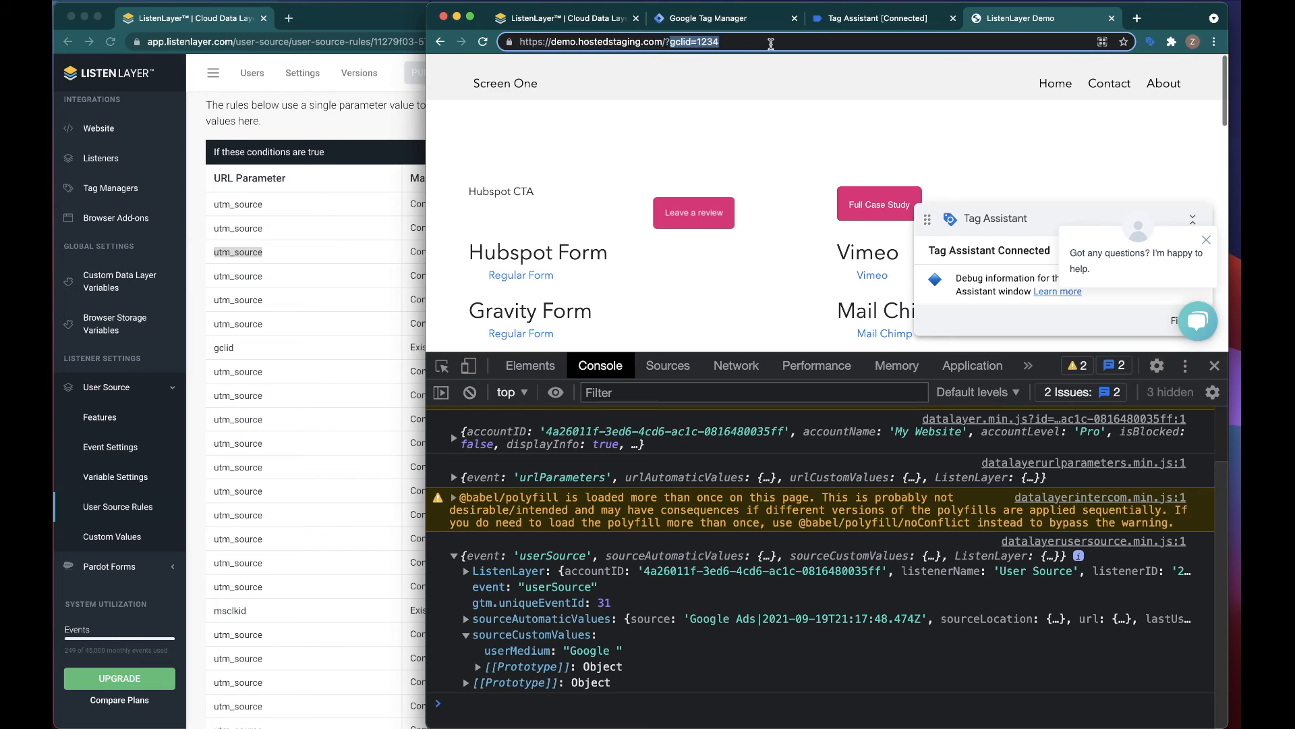
text(utm_source=)
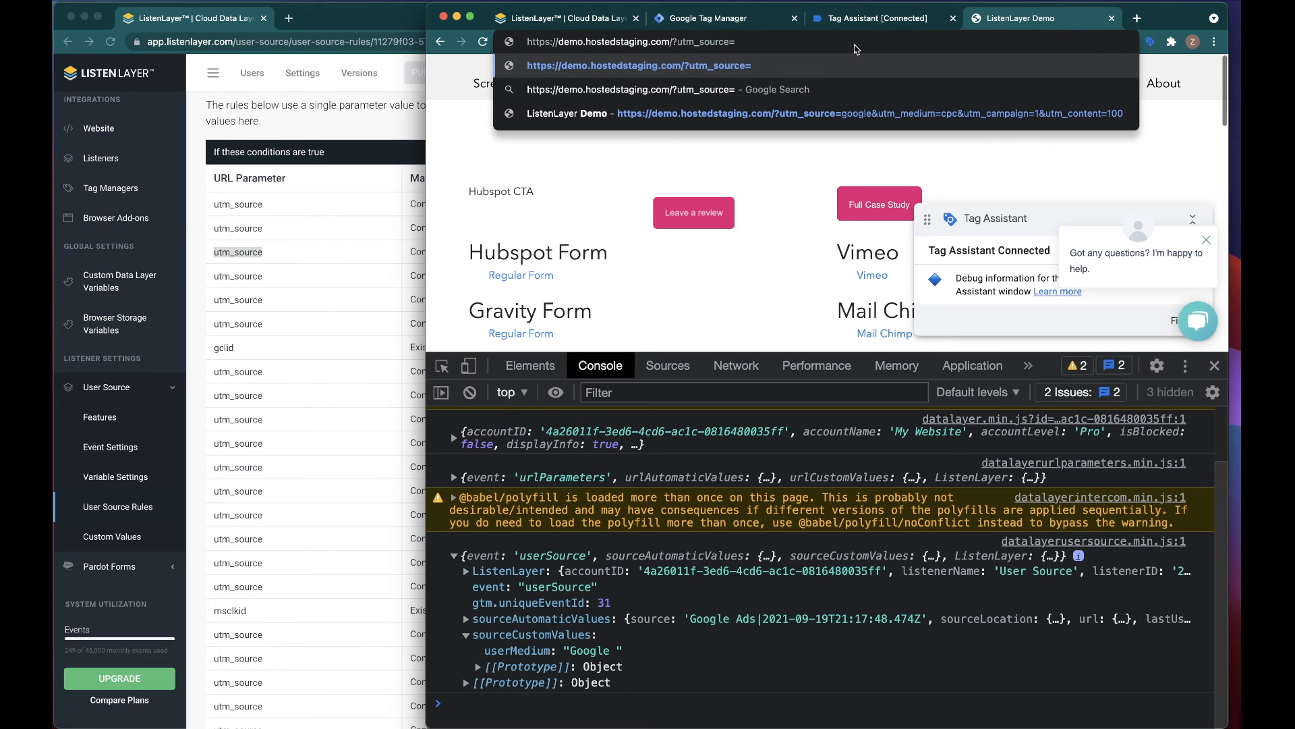
text(google-di)
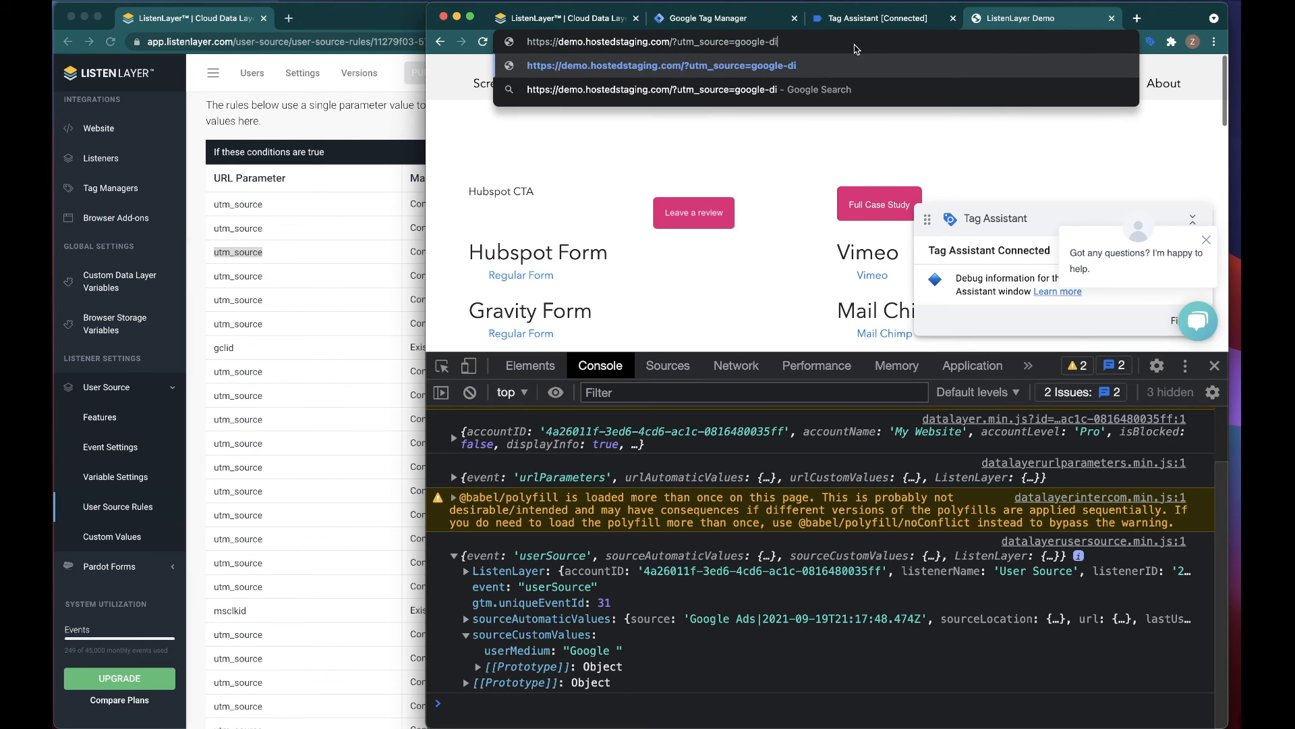
text(scovery)
key(Return)
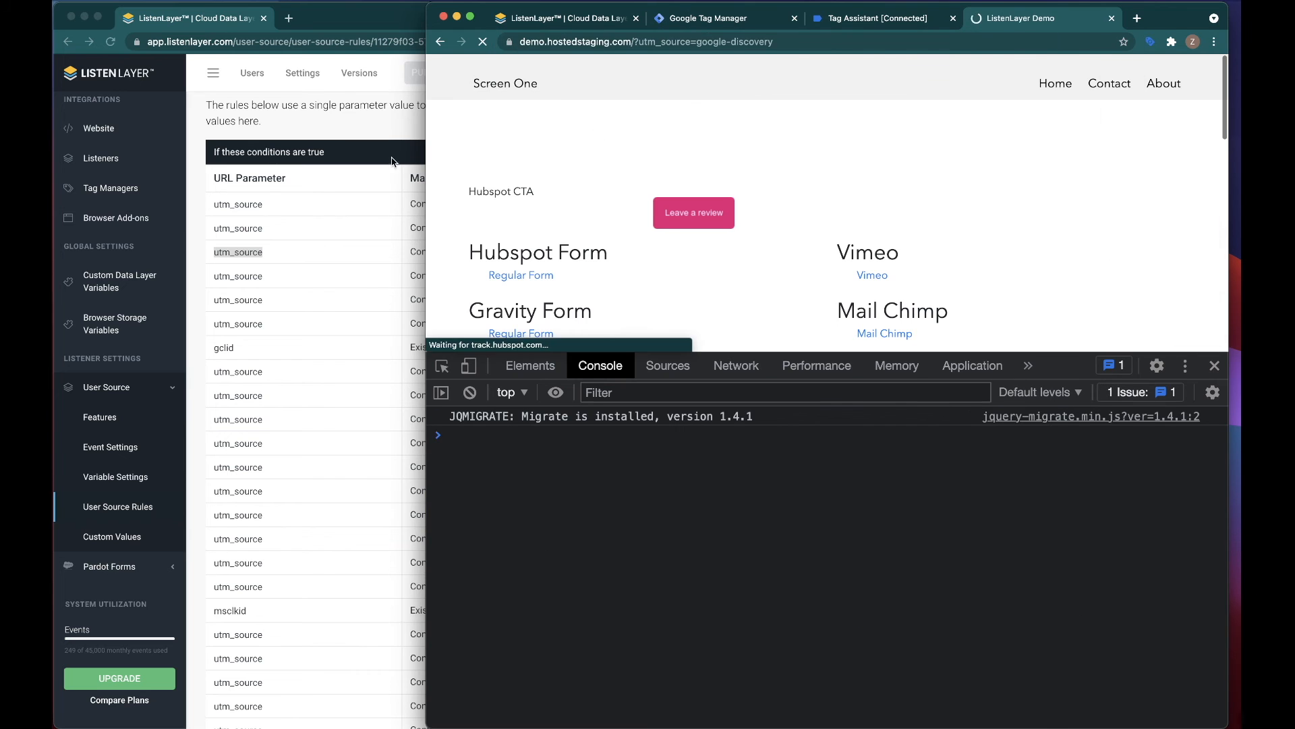
Step: Expand the new userSource event in the console and examine its source and userMedium values
click(395, 162)
click(1118, 179)
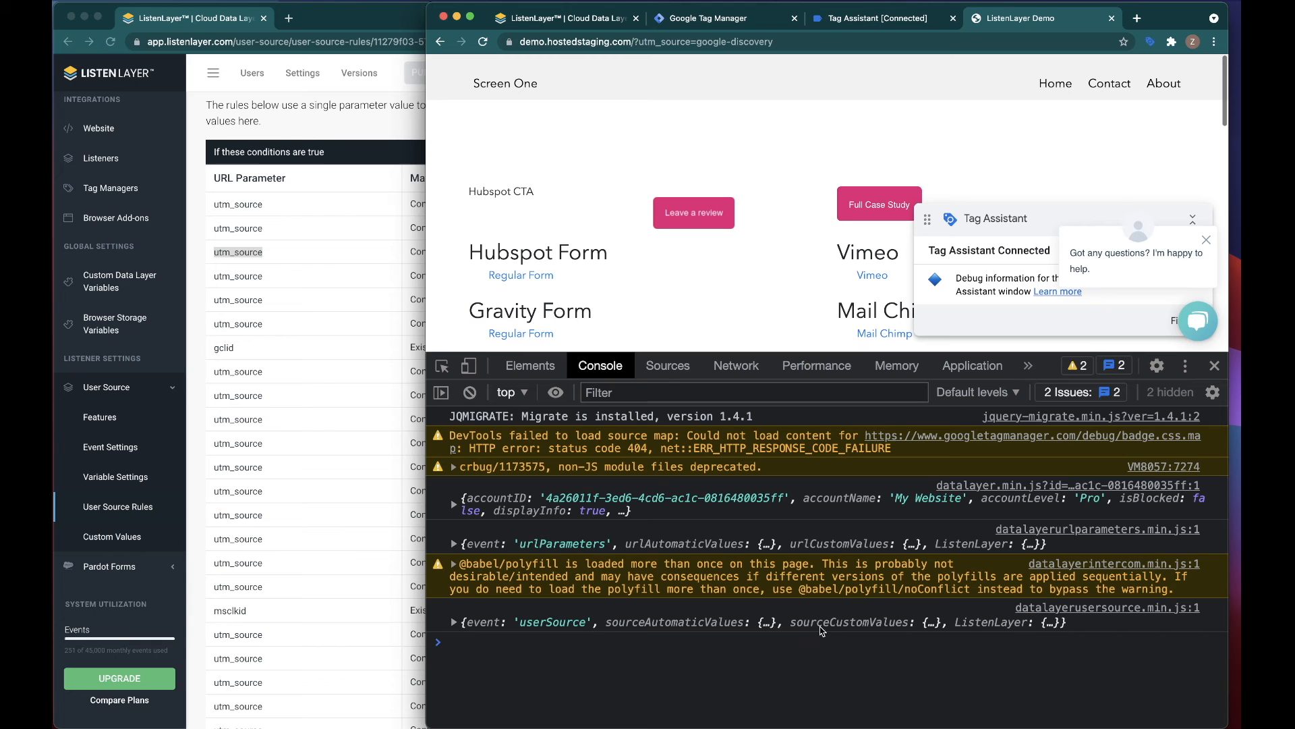
click(454, 622)
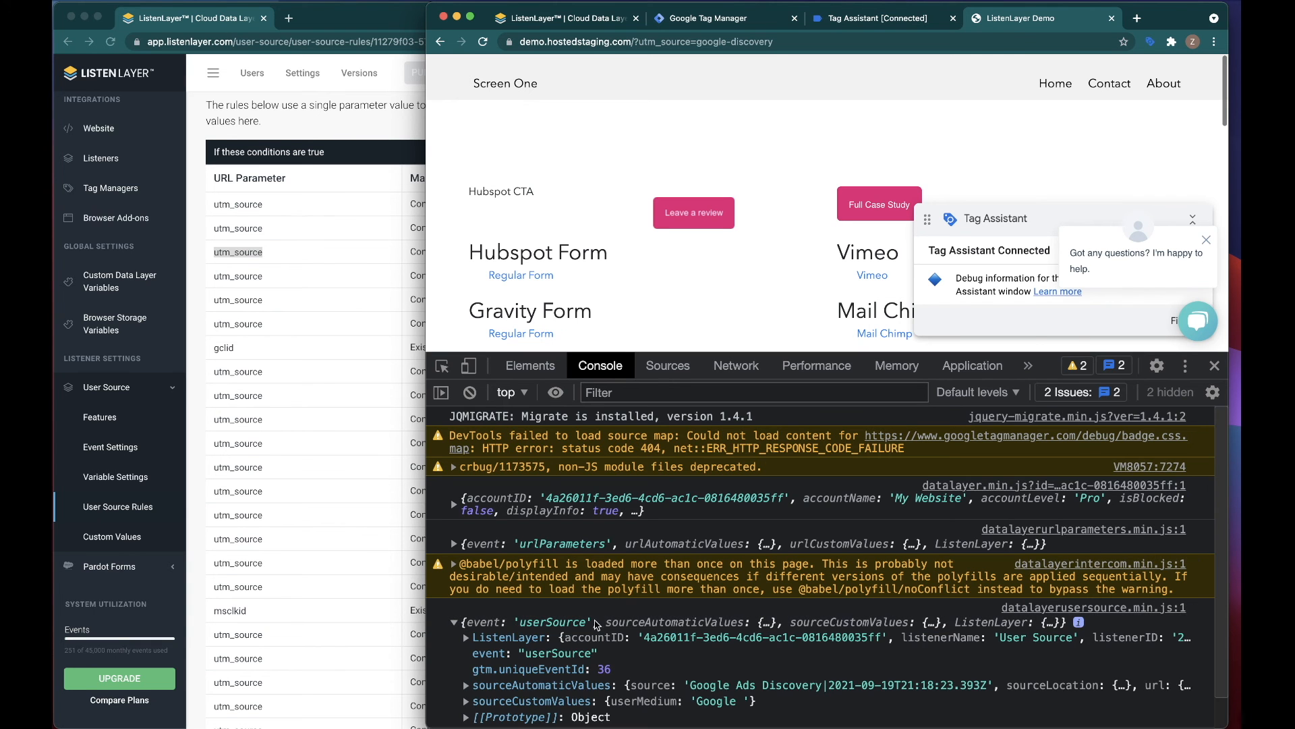
scroll(604, 619, down, 1)
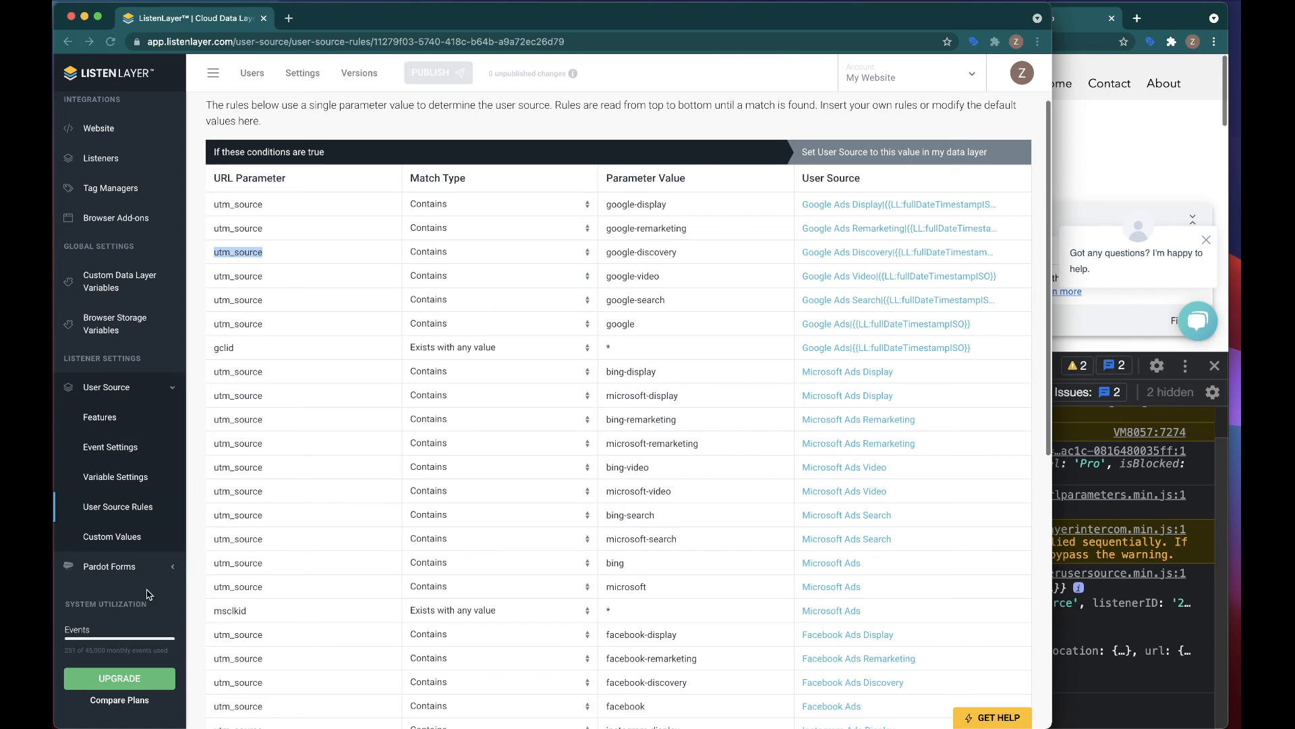
Step: In ListenLayer's User Medium lookup rule, remove the trailing spaces from the Google, Microsoft and Facebook userMedium values, and save the changes
click(148, 591)
click(112, 537)
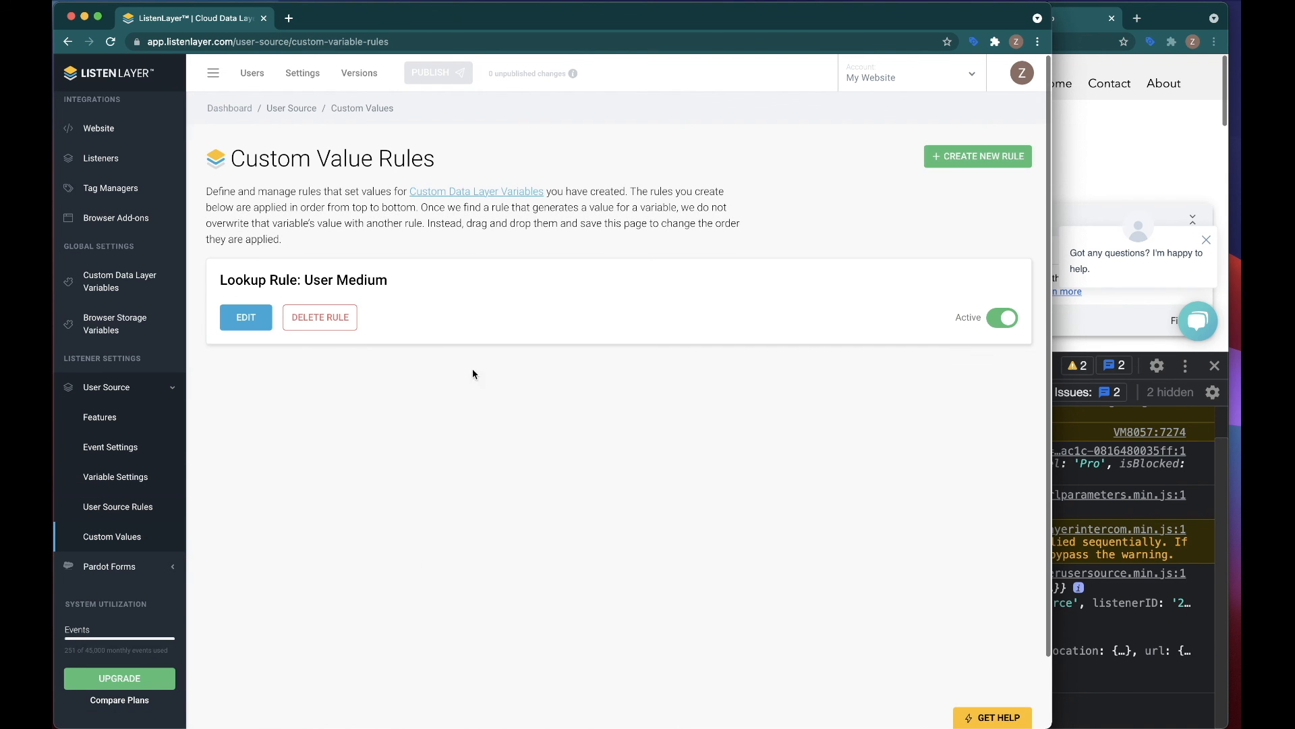
click(233, 317)
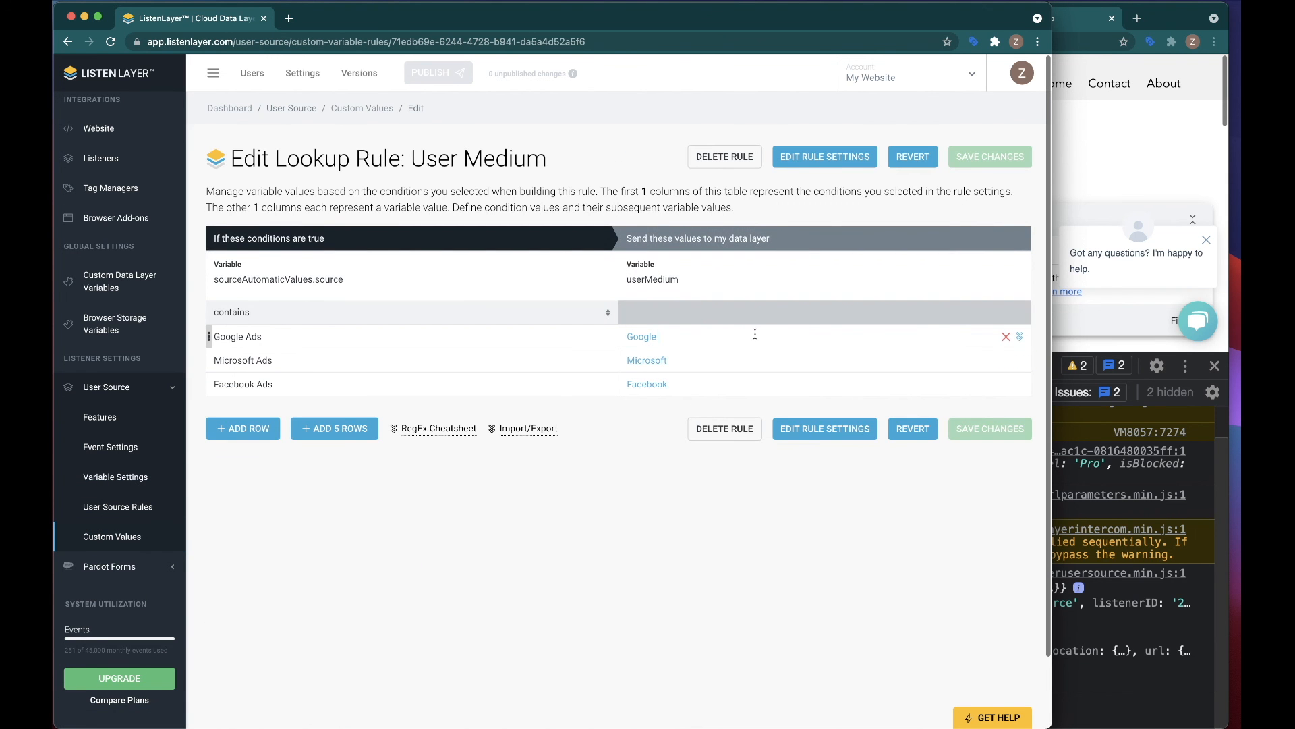
click(755, 334)
click(742, 361)
click(728, 387)
click(967, 429)
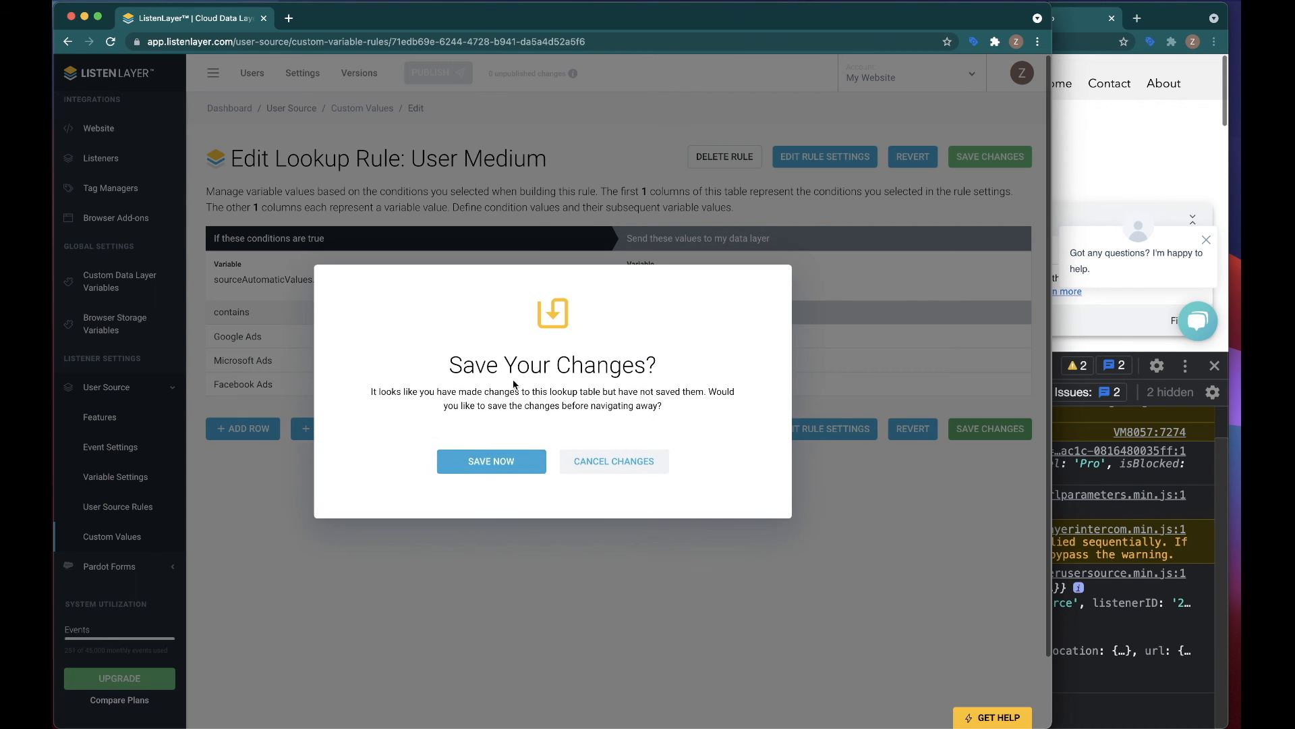
click(506, 462)
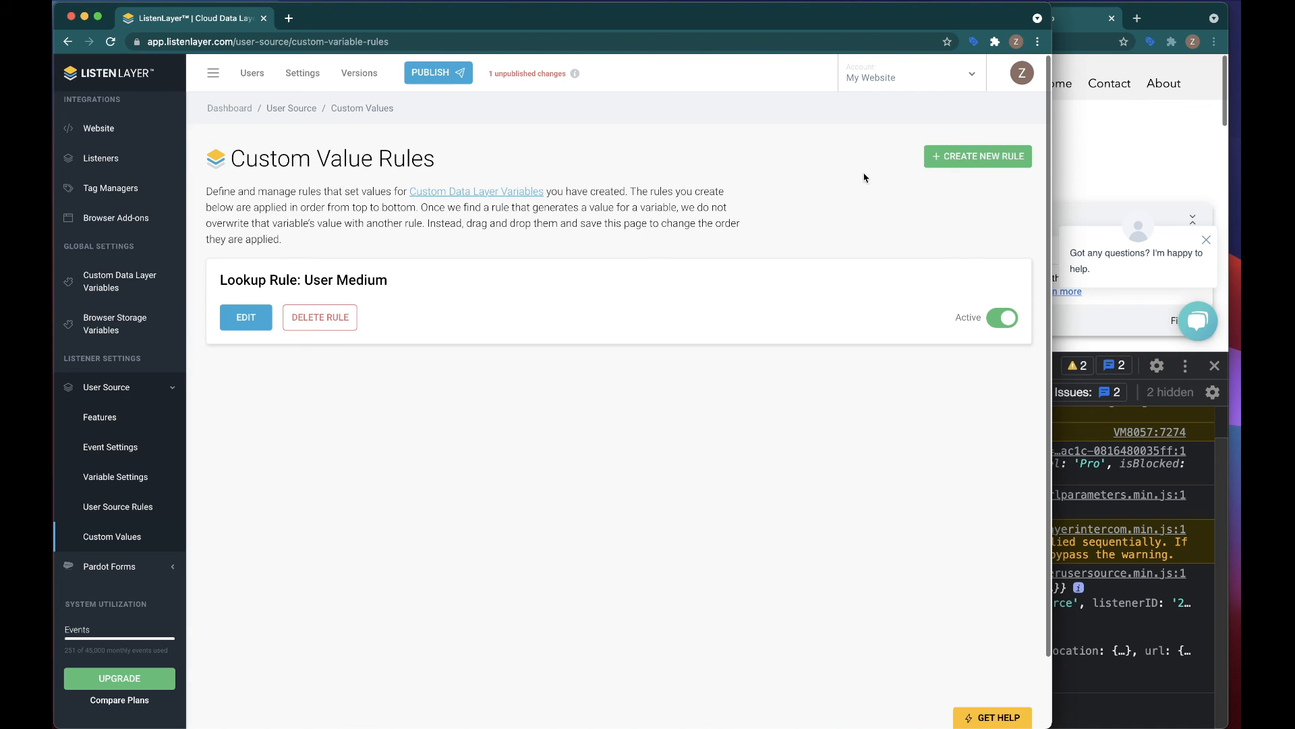
Step: Examine sourceAutomaticValues and sourceCustomValues of the demo site's userSource event, and return to ListenLayer's Custom Value Rules page
click(1163, 172)
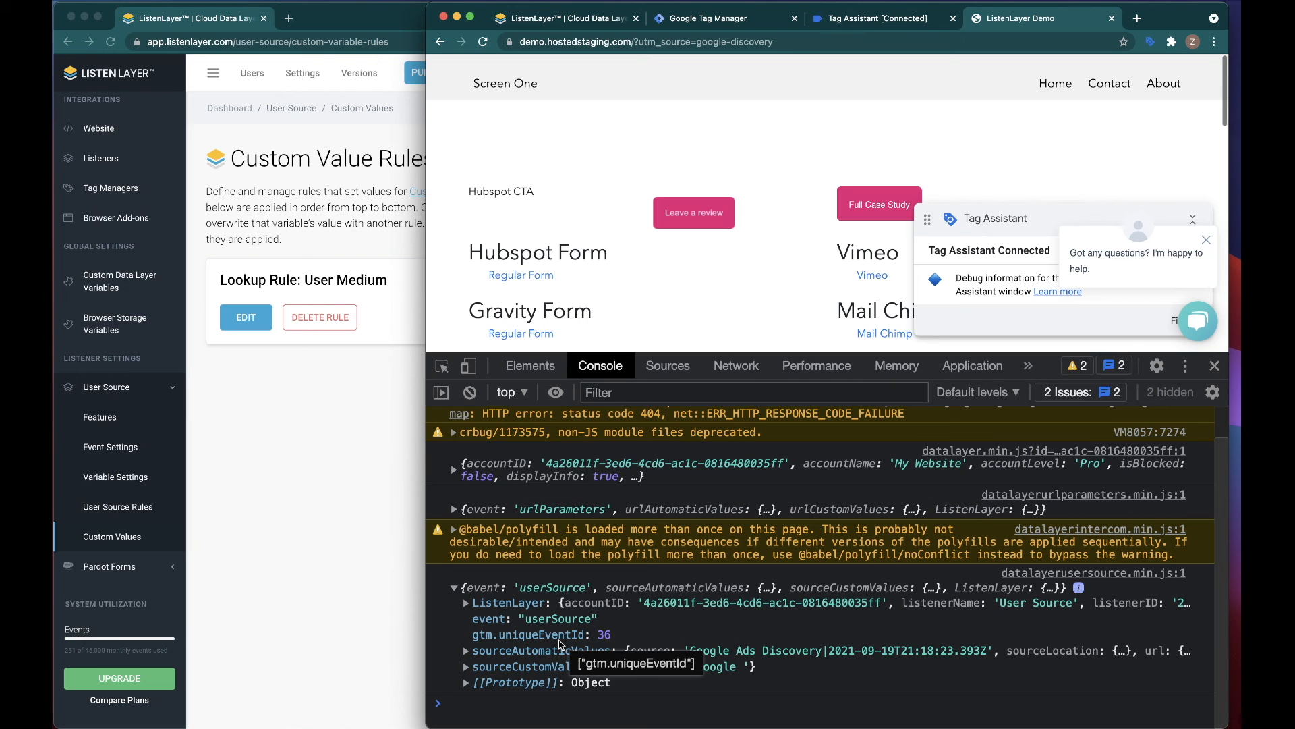
click(465, 651)
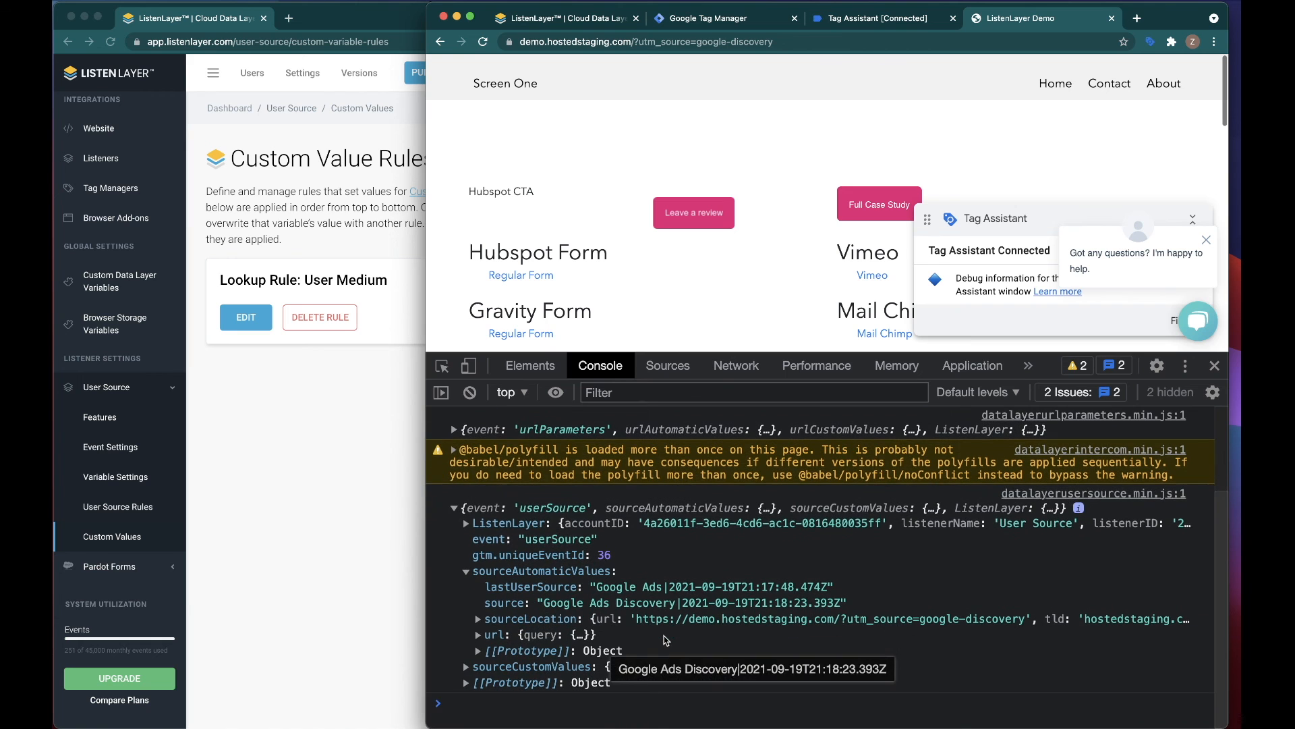
click(466, 667)
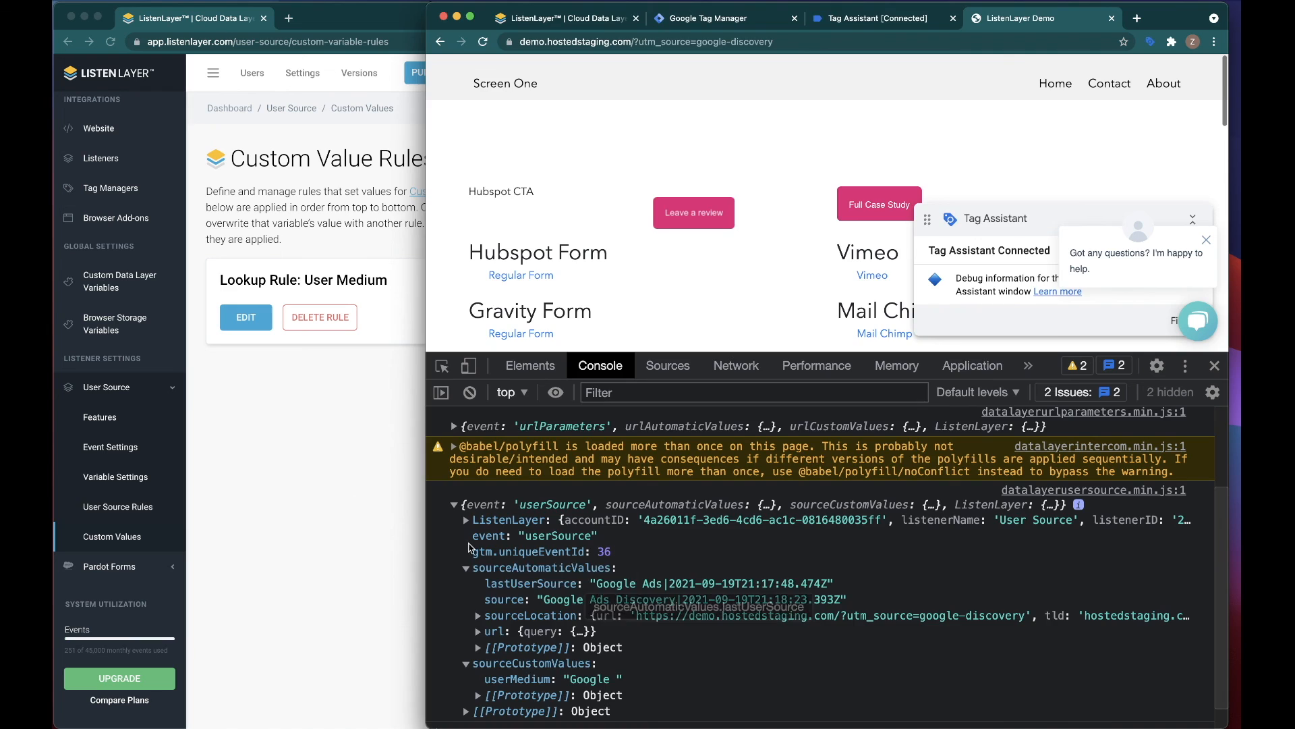
click(302, 479)
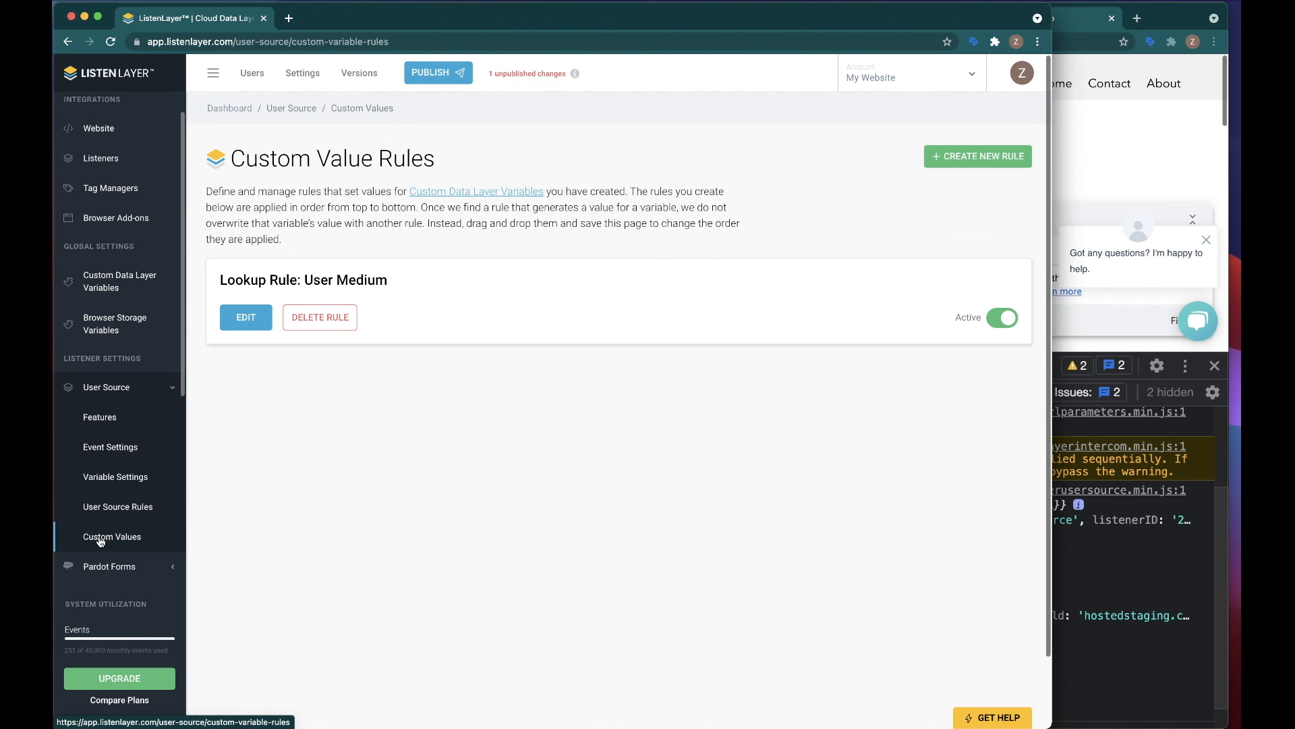